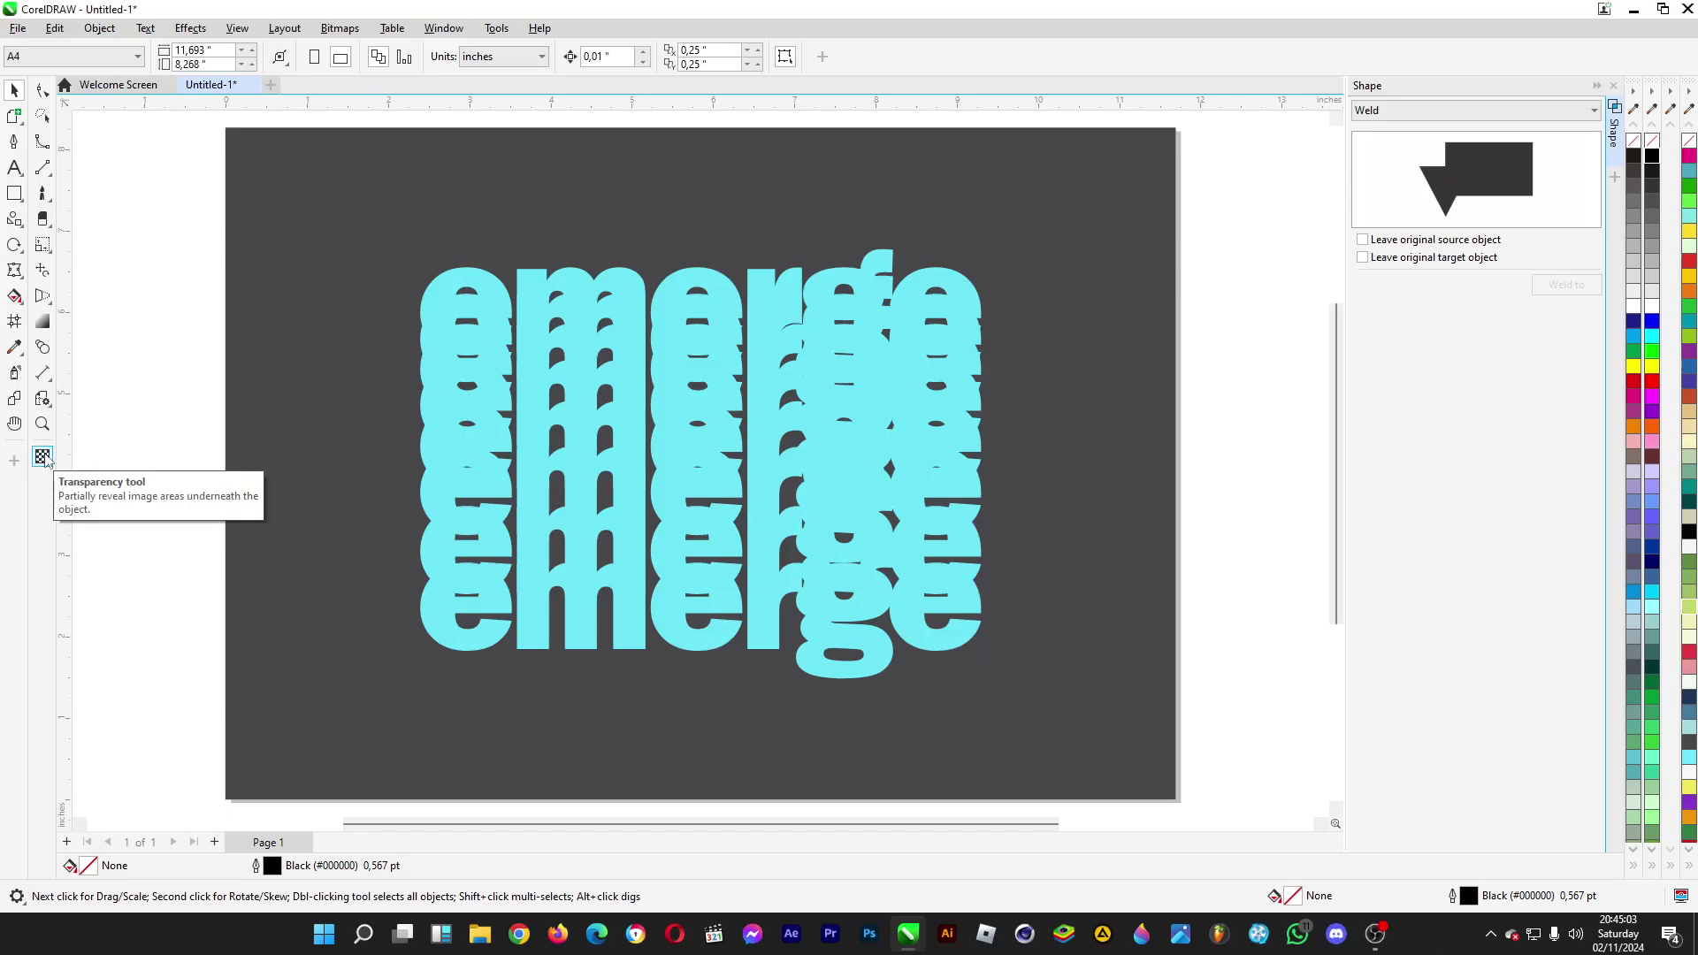
# - Marquee-select the seven stacked emerge copies below the top row
pyautogui.moveTo(137, 796); pyautogui.dragTo(1080, 276)
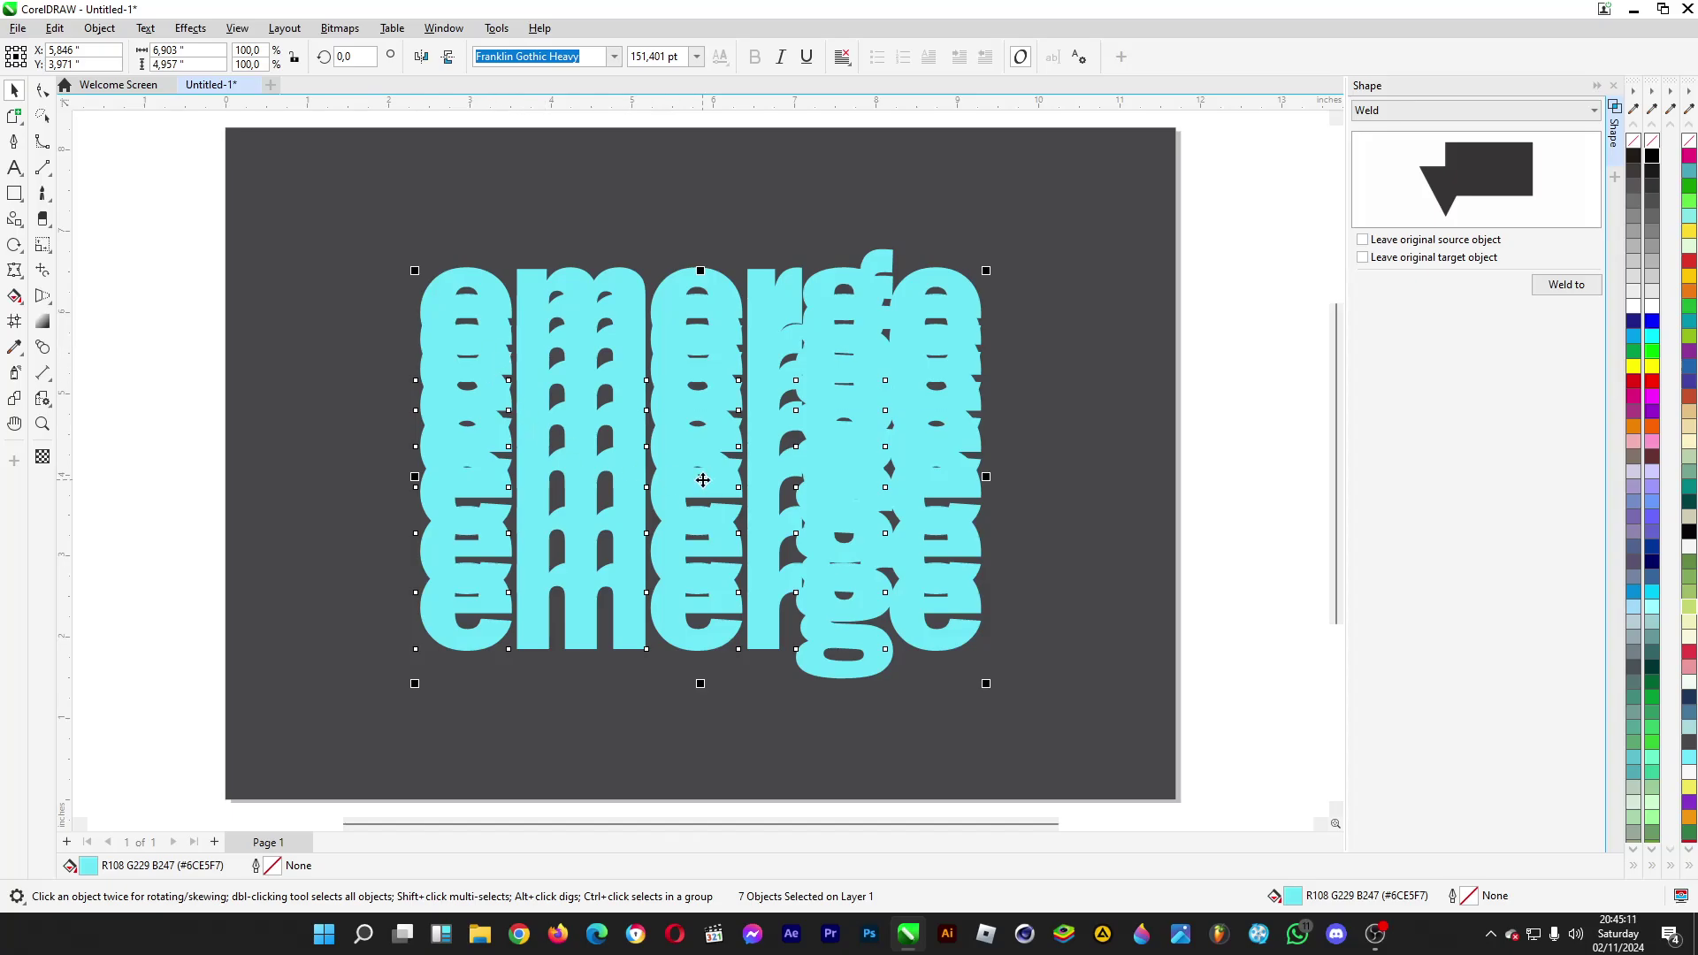
# - Give the selected lower copies uniform transparency of 76, then deselect them
pyautogui.click(43, 458)
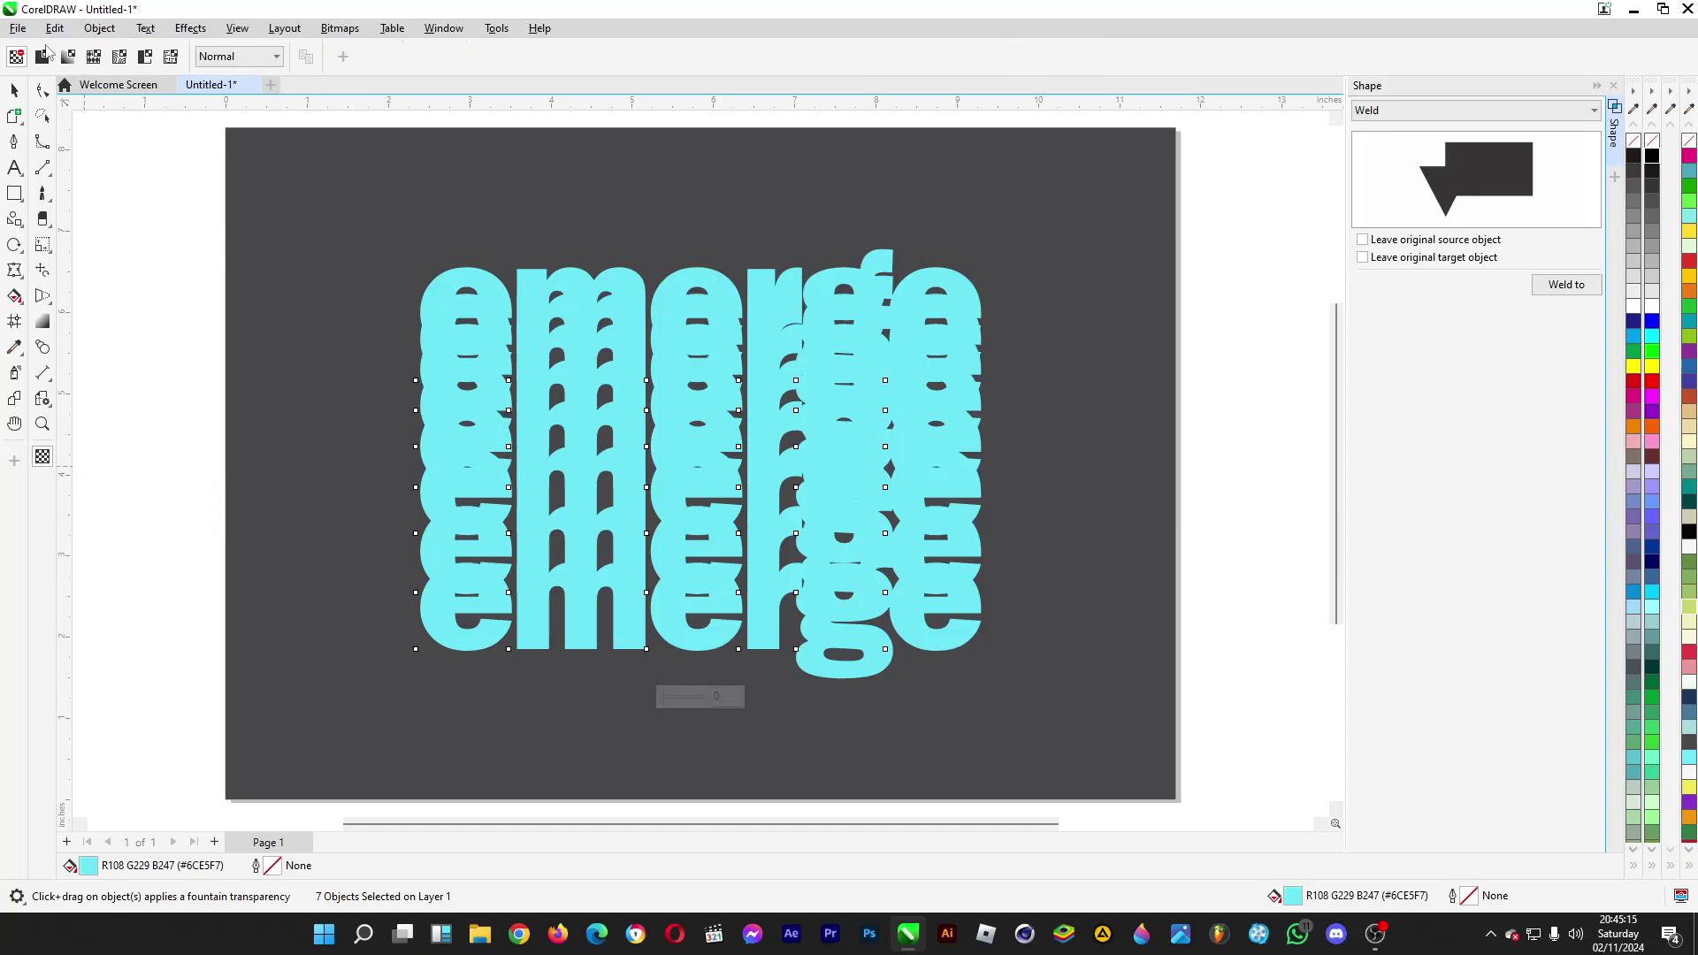
pyautogui.click(42, 57)
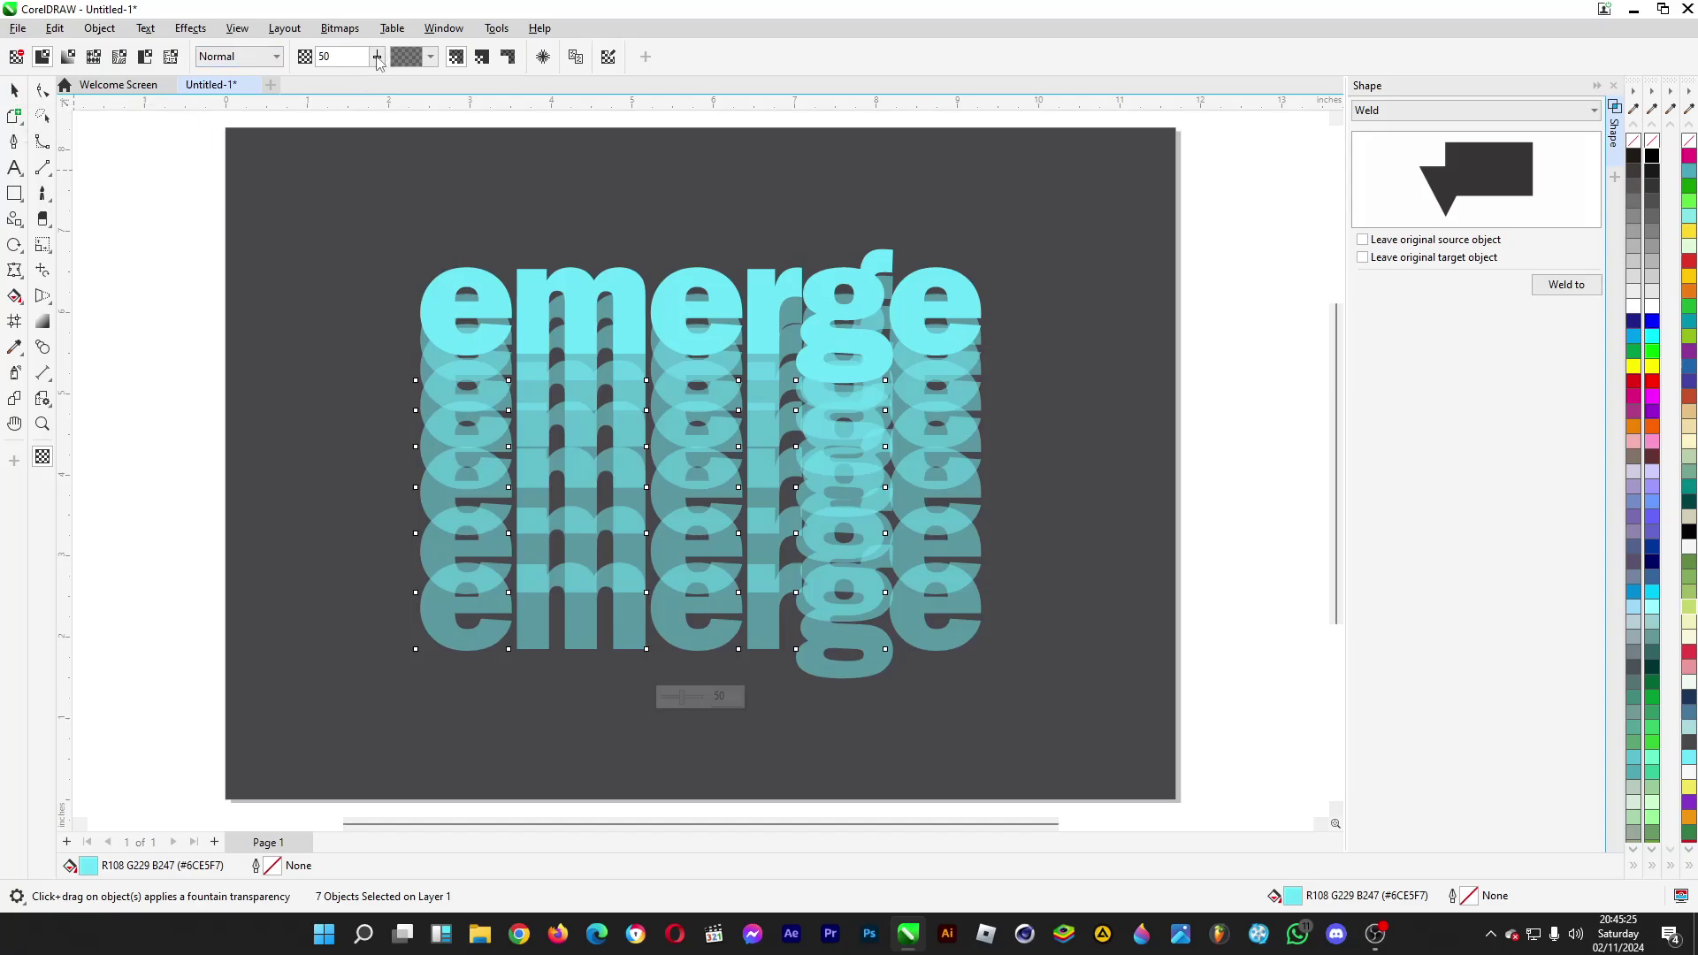
pyautogui.moveTo(378, 61); pyautogui.dragTo(340, 85)
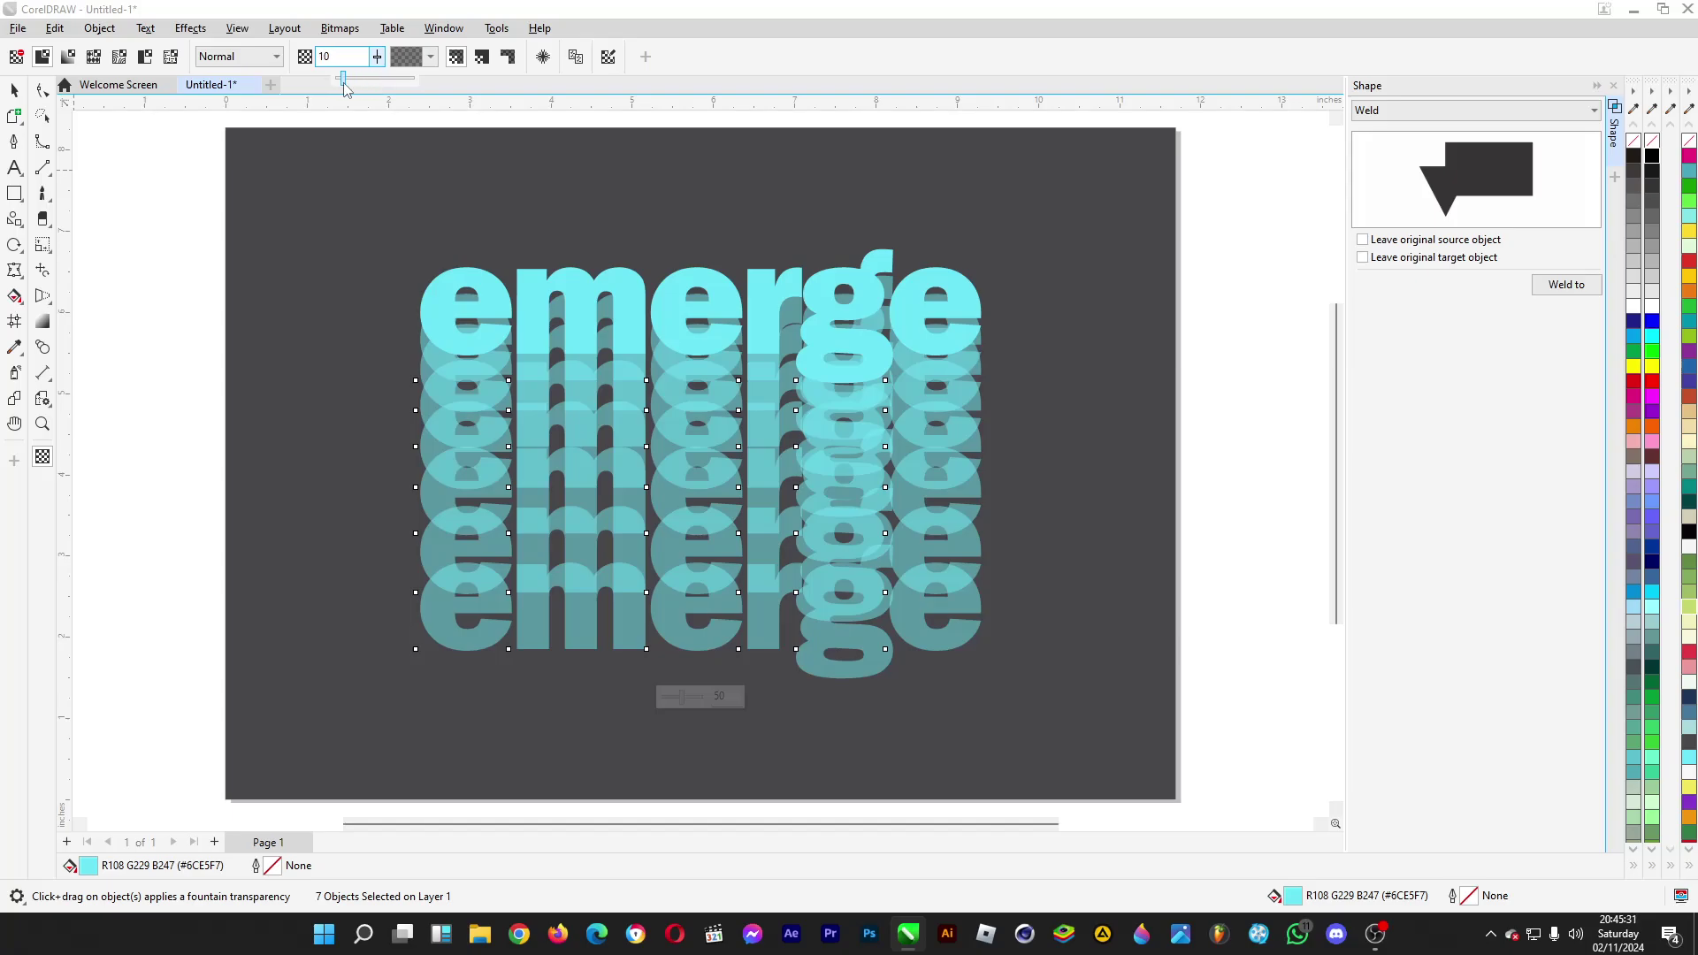
pyautogui.moveTo(340, 85); pyautogui.dragTo(338, 90)
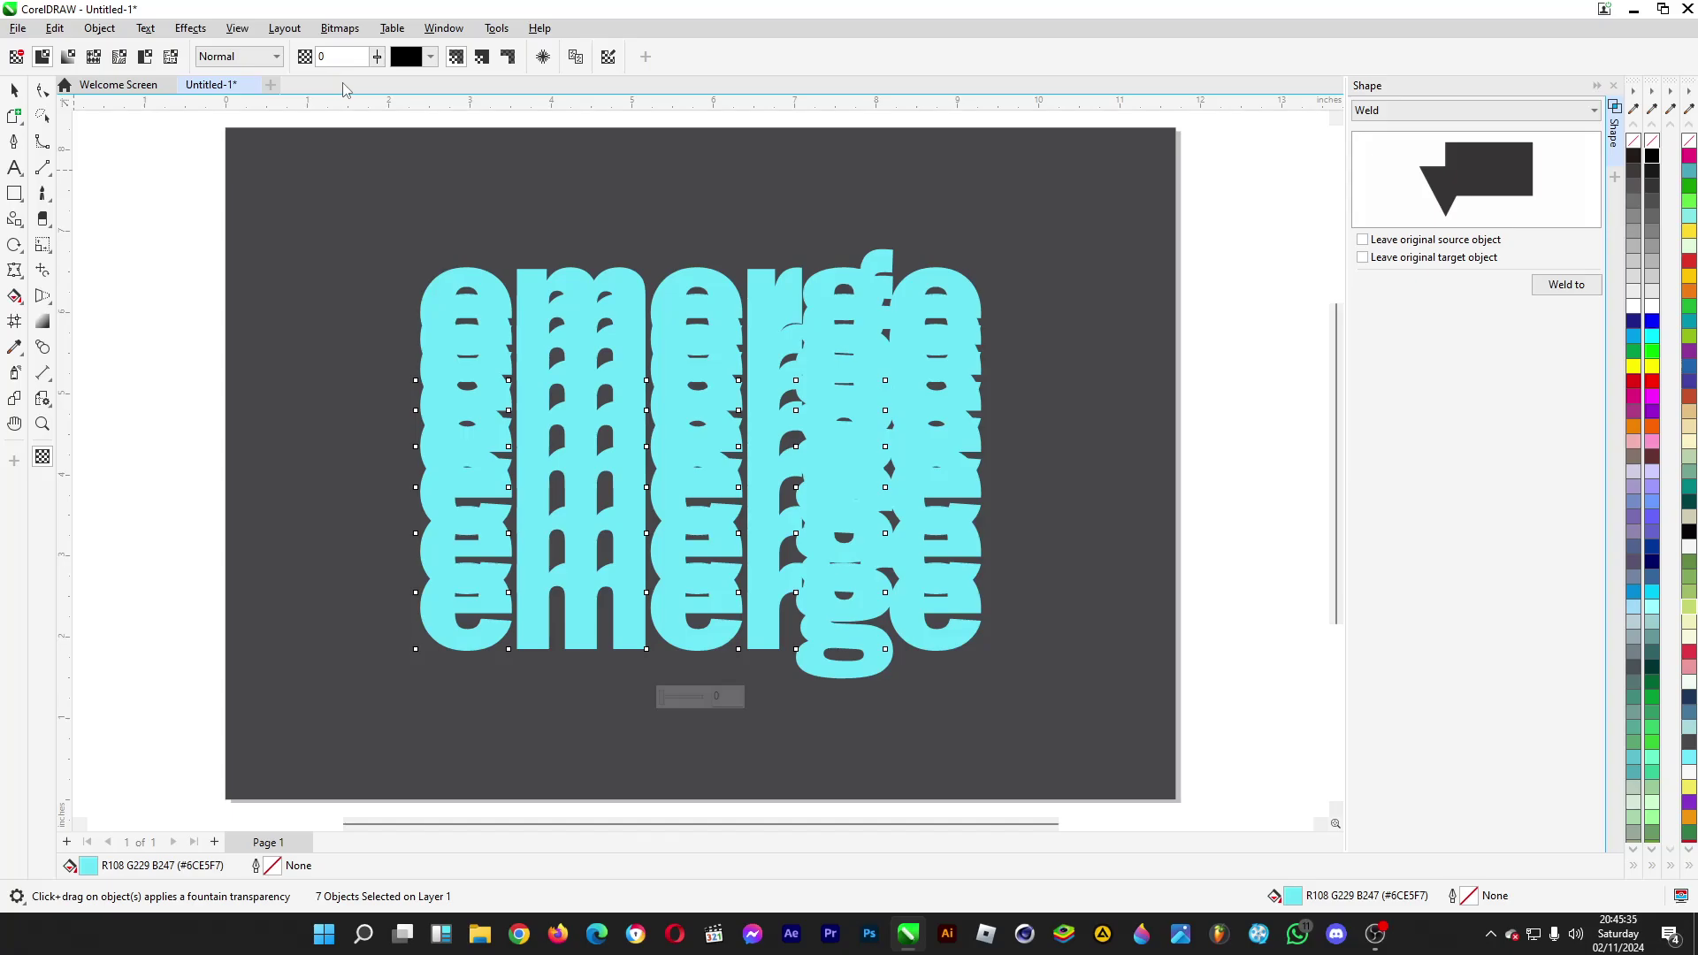
pyautogui.click(377, 56)
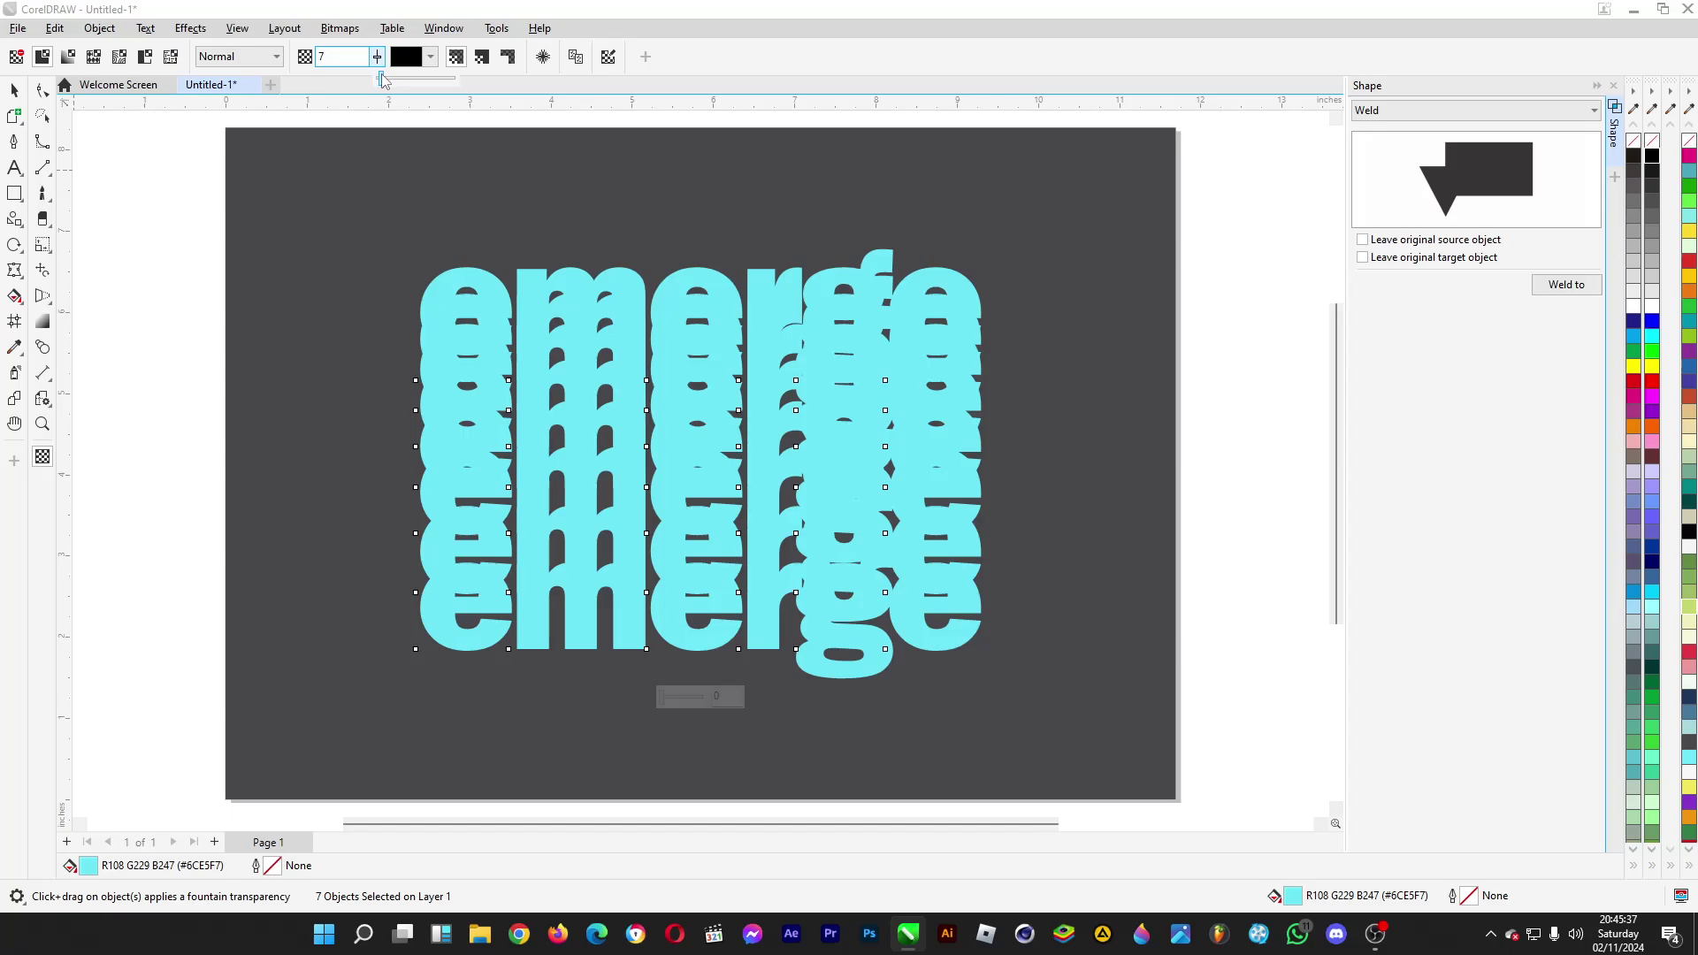
pyautogui.moveTo(377, 78); pyautogui.dragTo(438, 86)
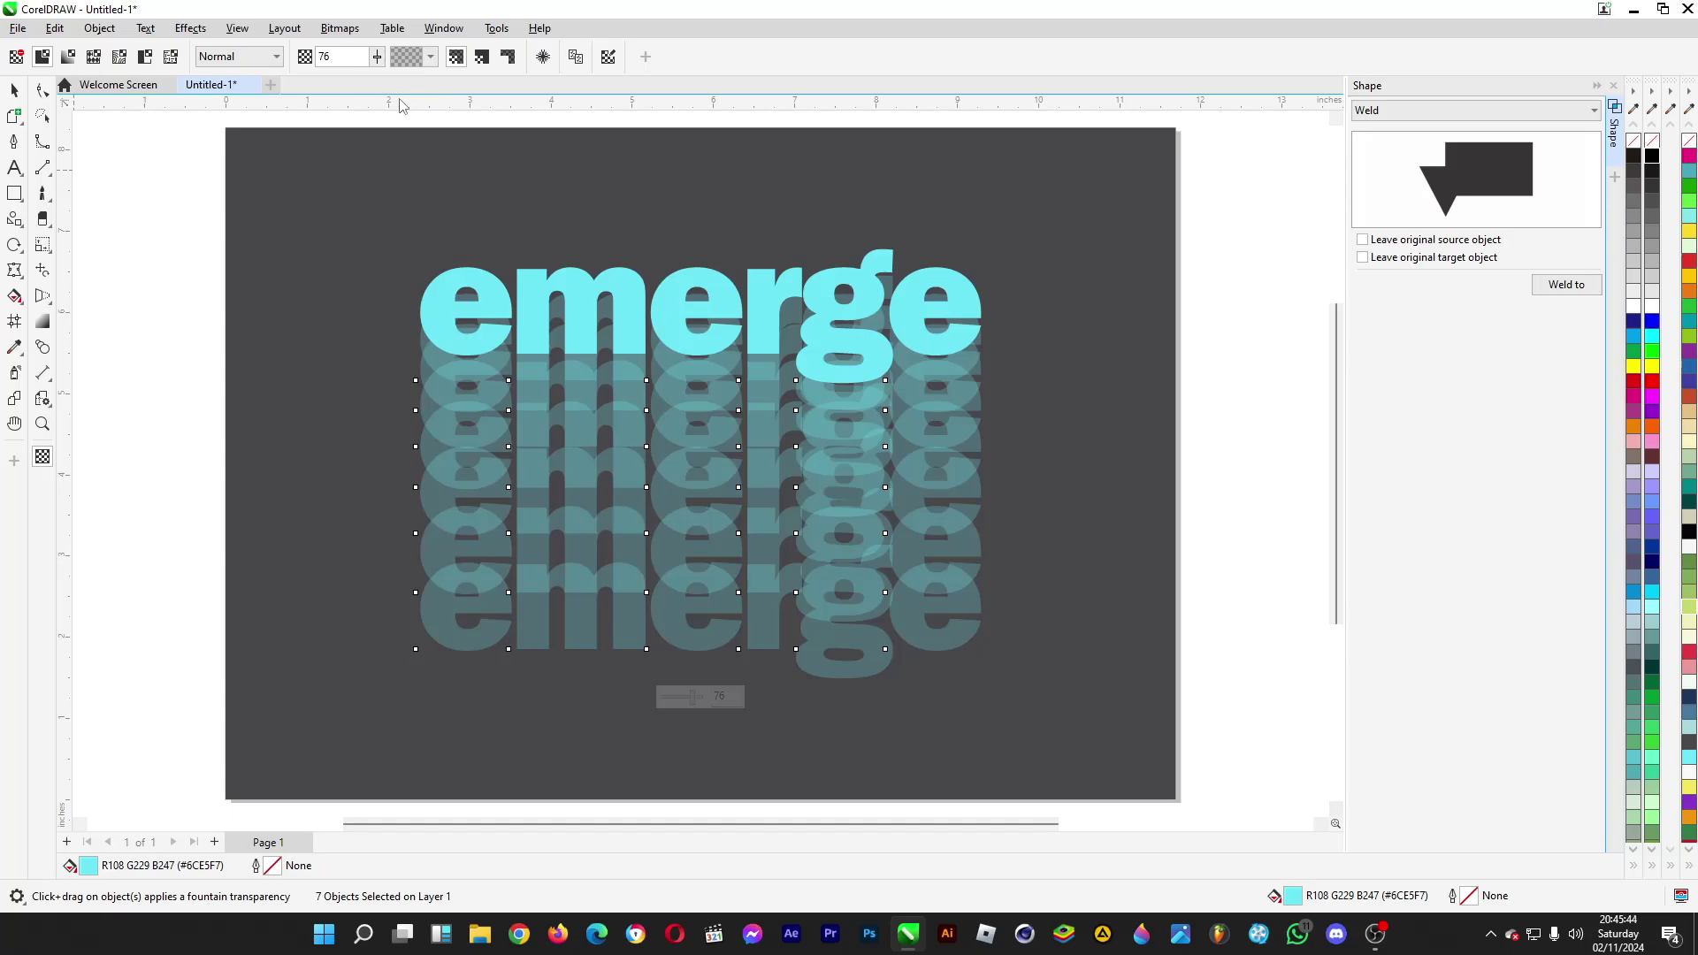
pyautogui.click(14, 91)
pyautogui.click(117, 192)
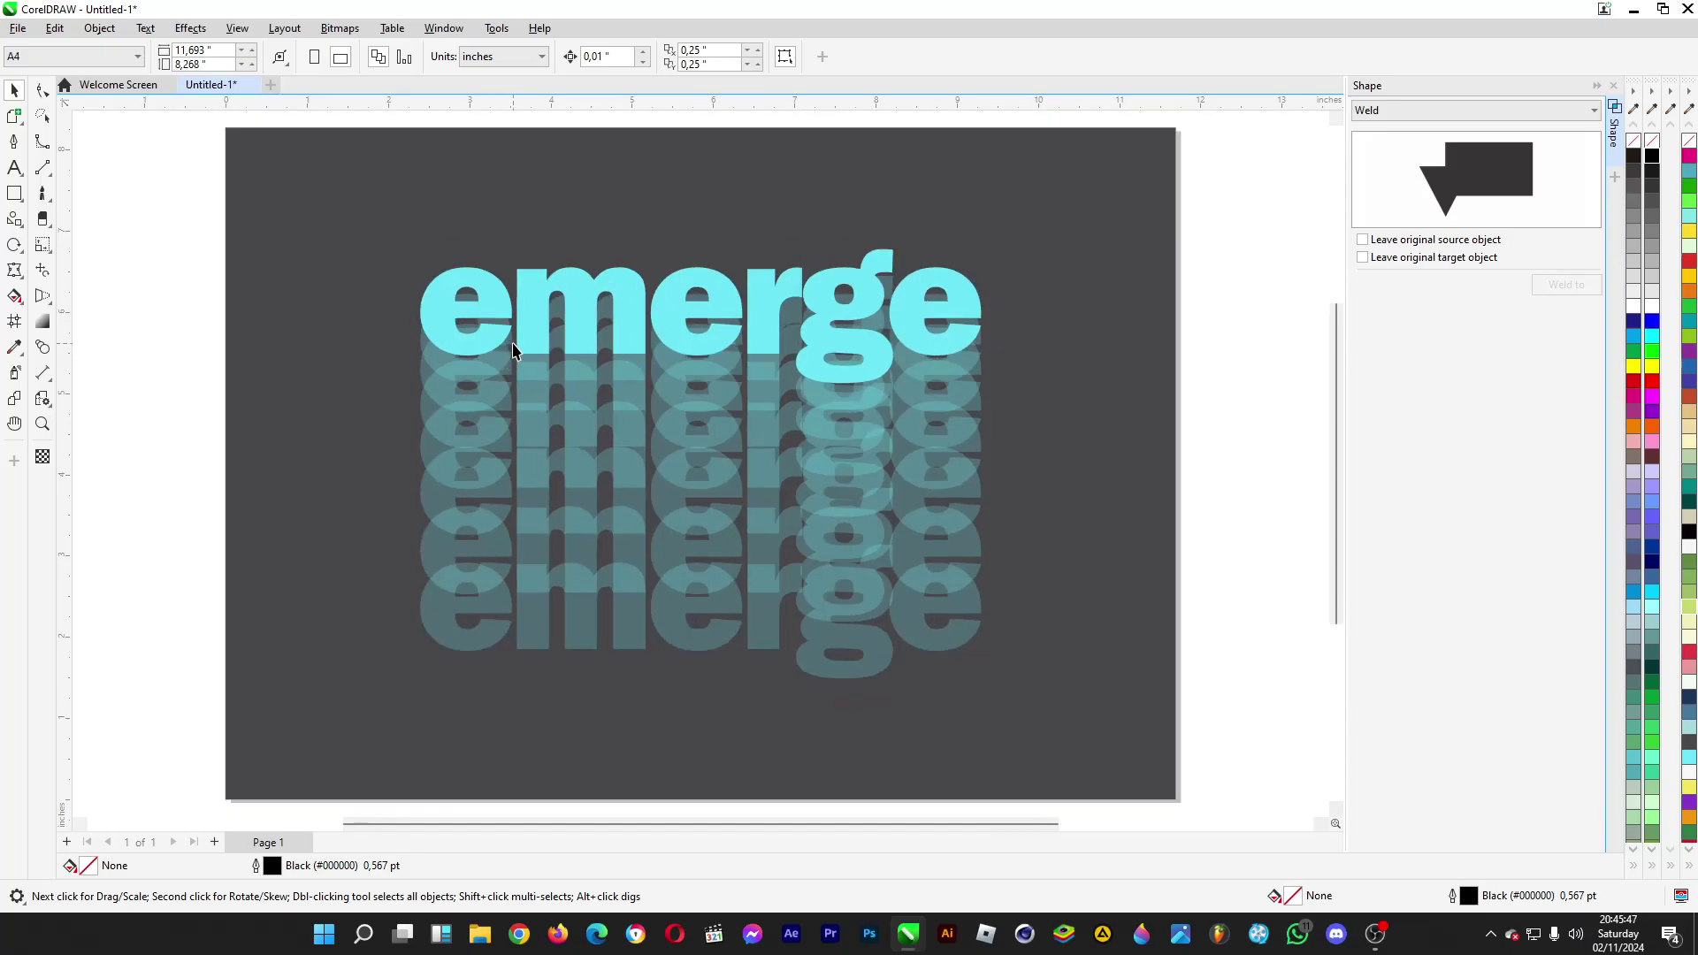
# - Adjust transparency on the upper emerge copies, setting one copy to 50
pyautogui.click(515, 349)
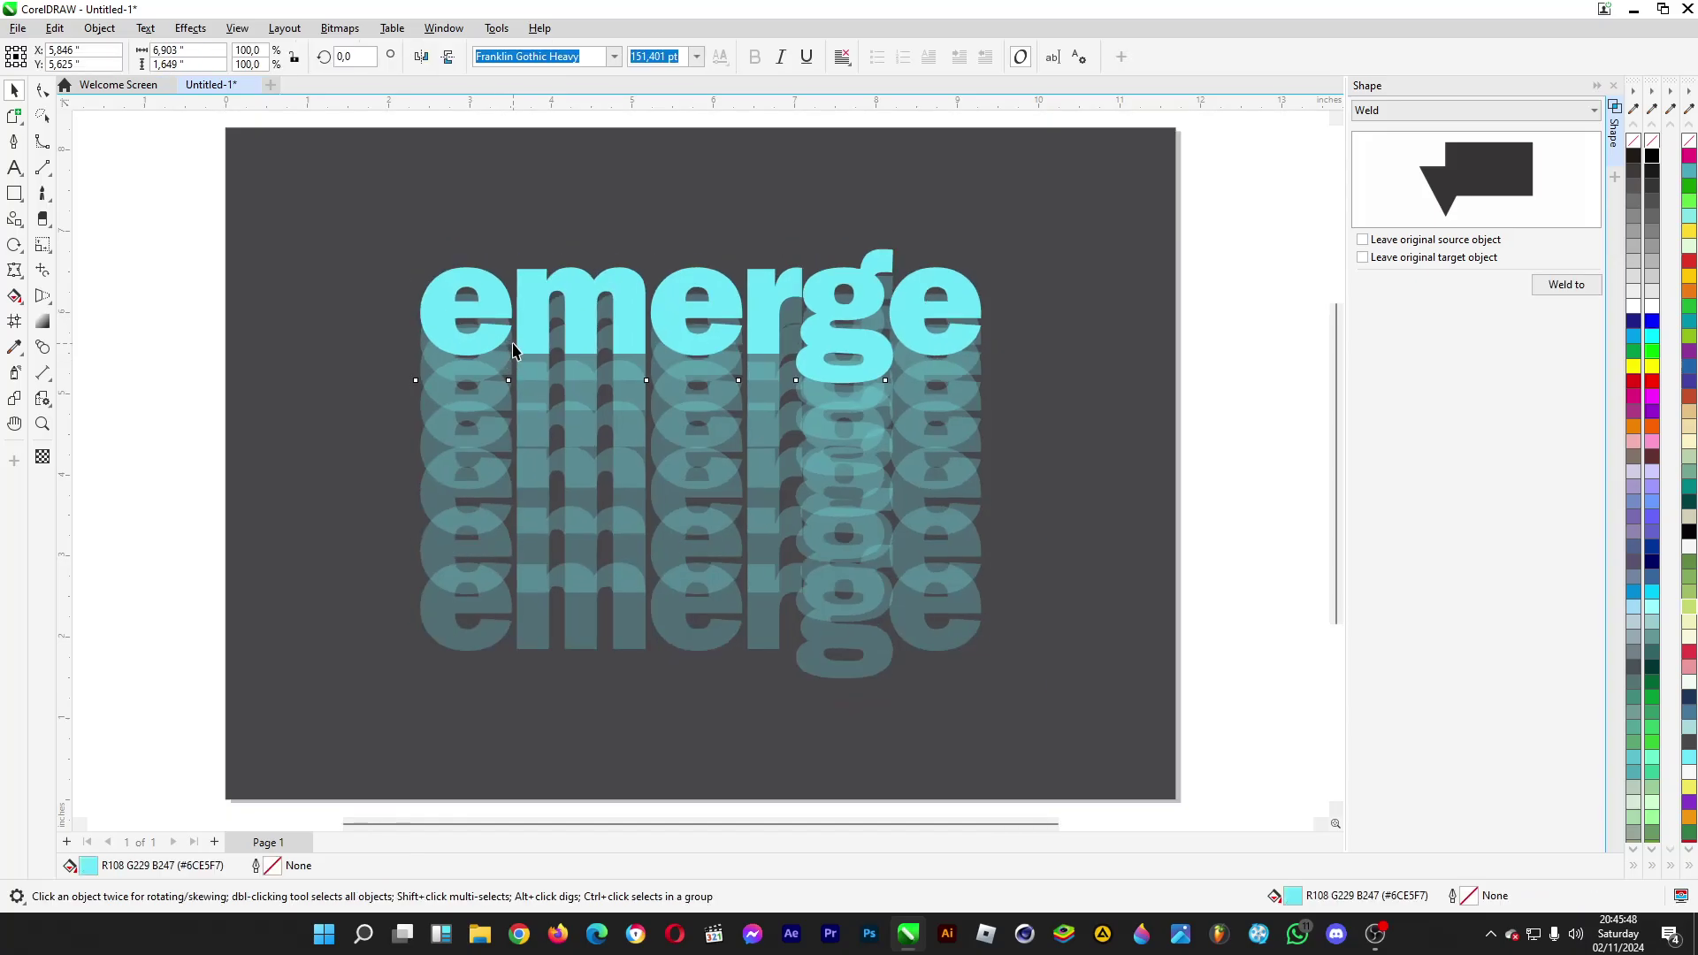
pyautogui.click(42, 457)
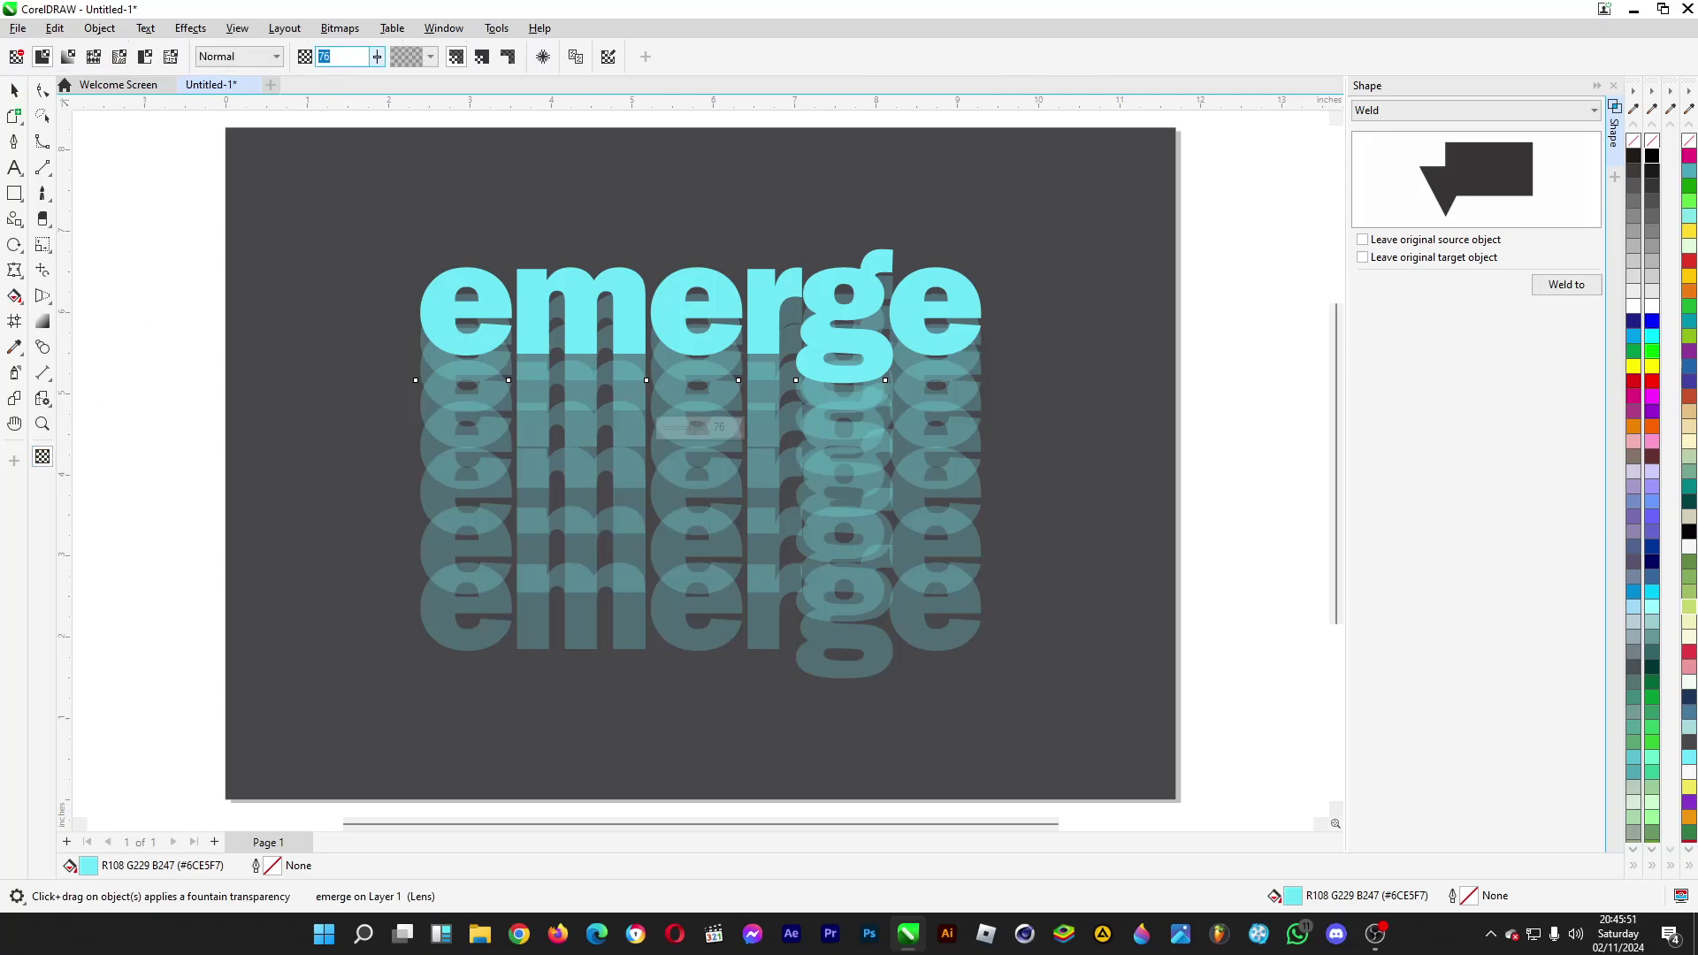
pyautogui.write('25')
pyautogui.press('Return')
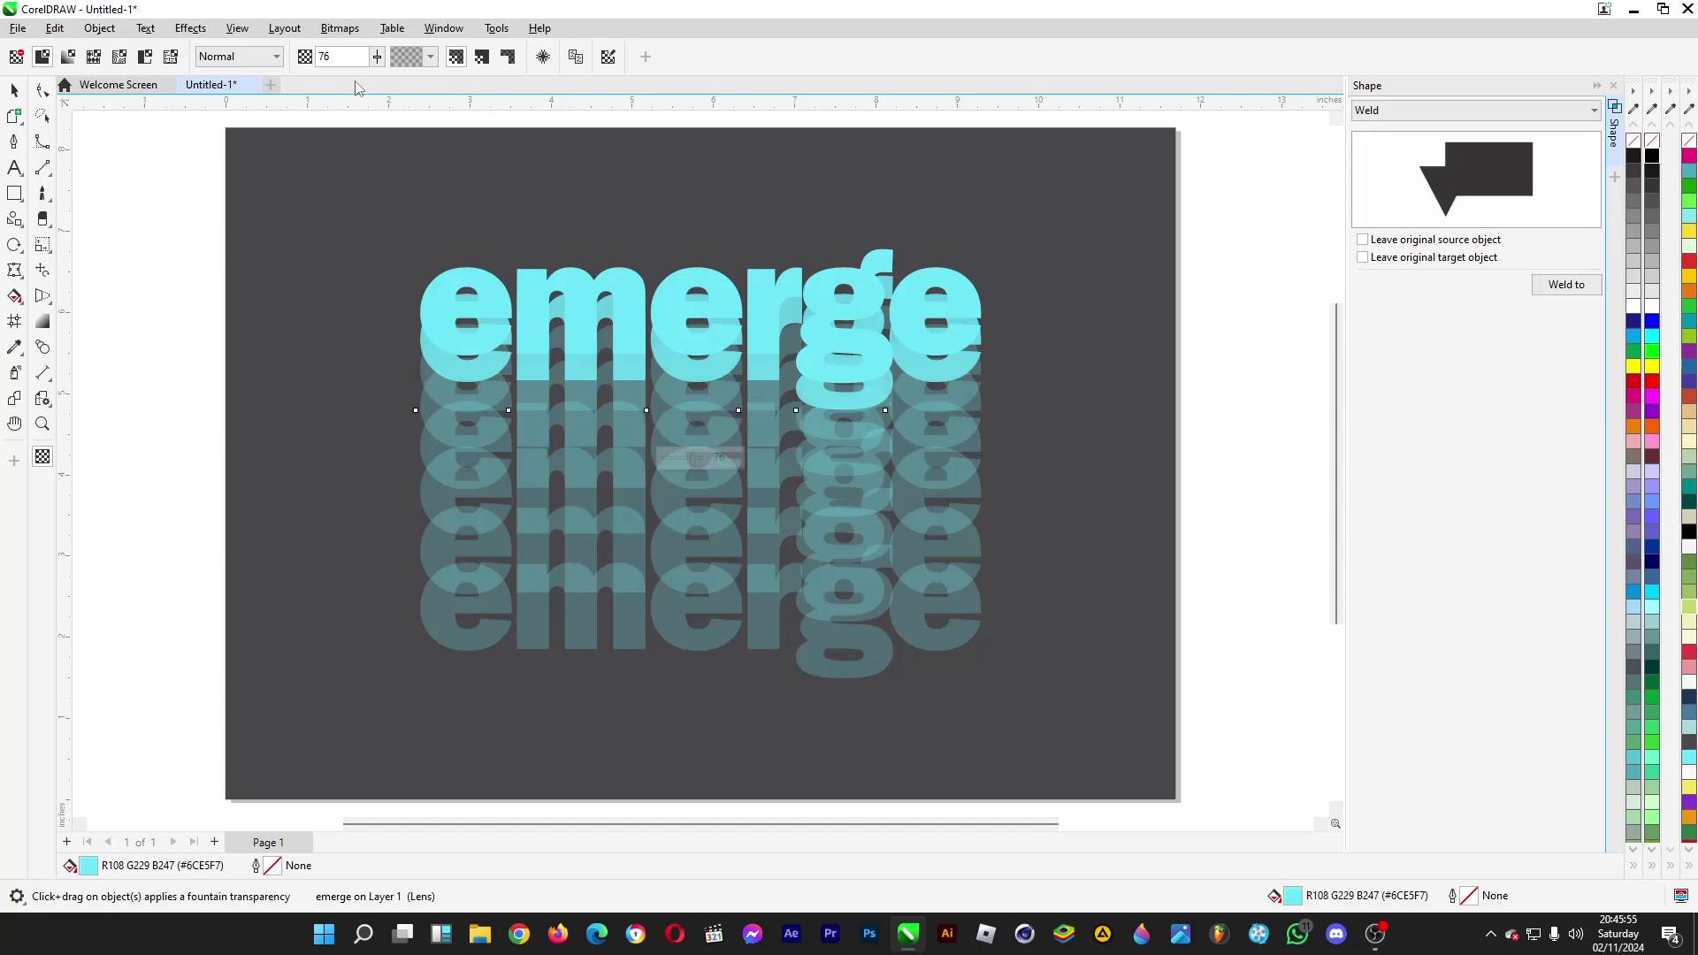
pyautogui.doubleClick(343, 56)
pyautogui.write('3')
pyautogui.press('Return')
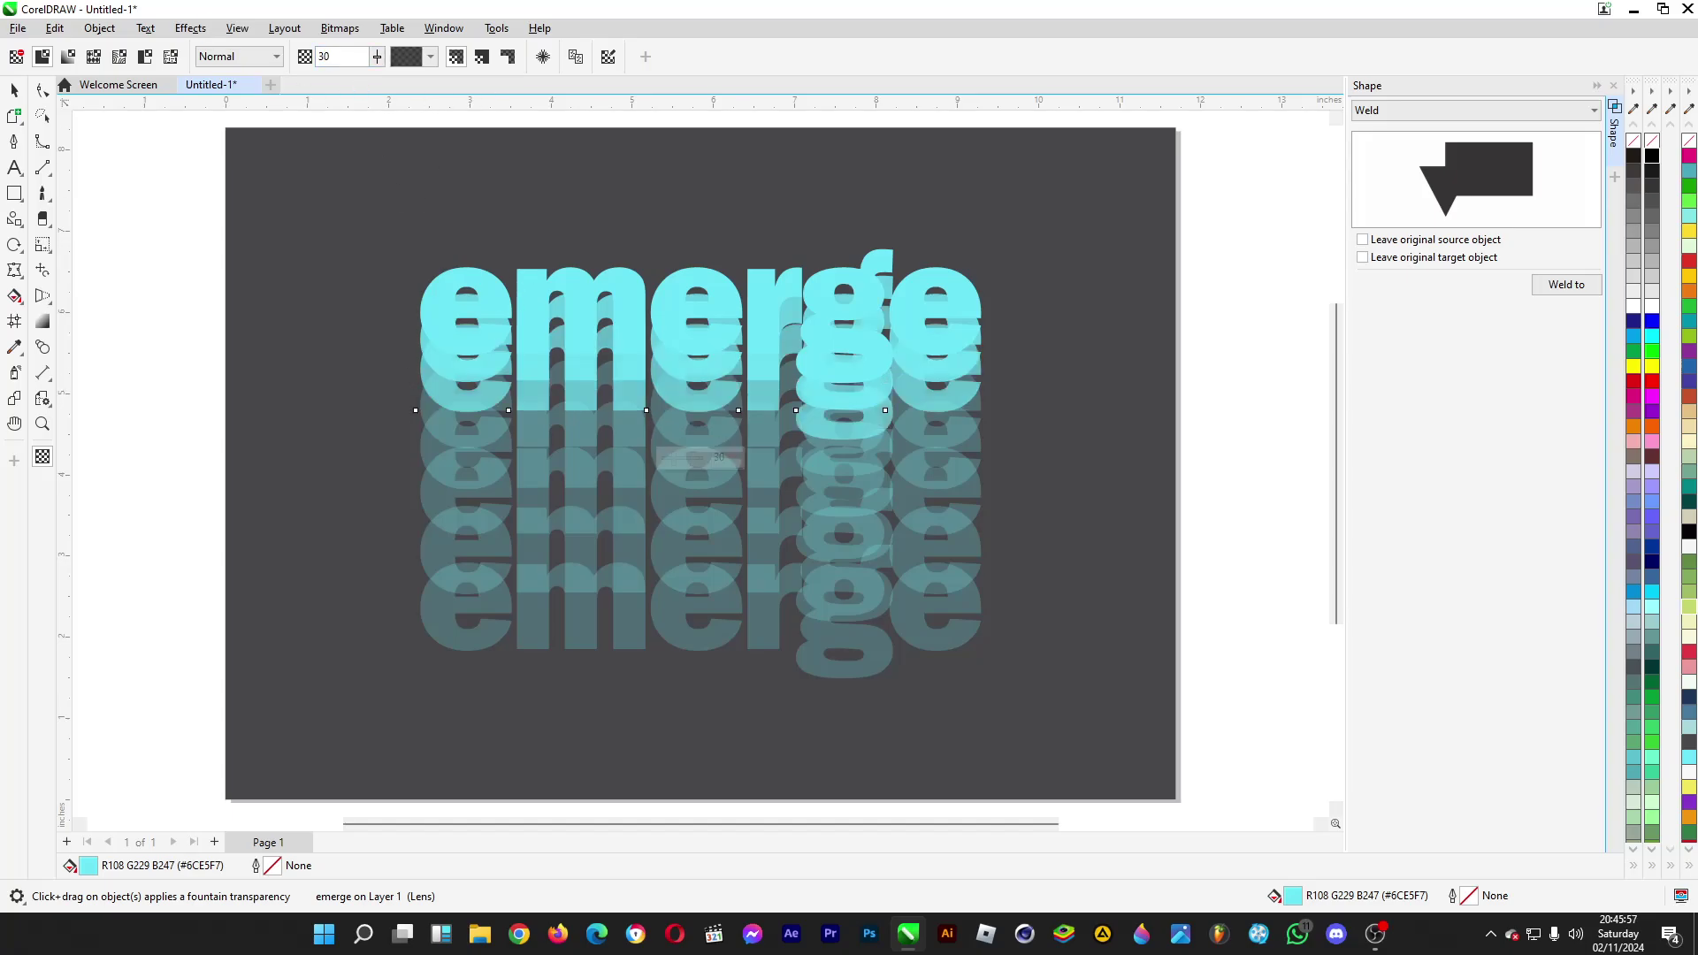
pyautogui.click(425, 410)
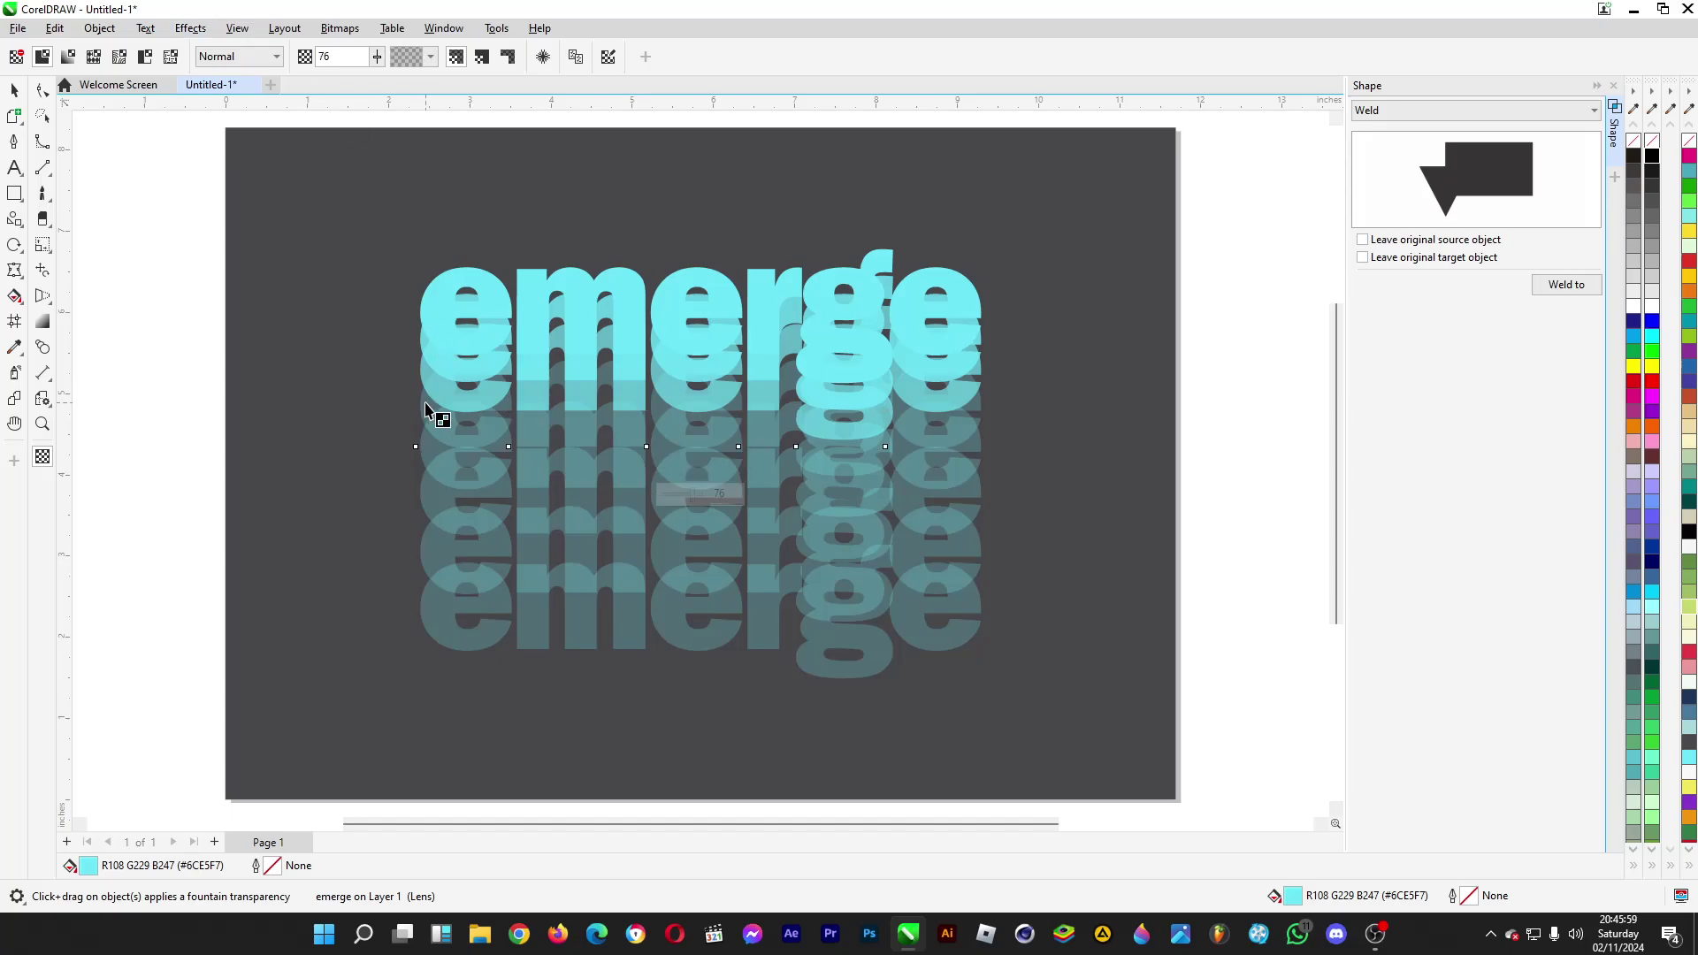
pyautogui.doubleClick(342, 56)
pyautogui.write('43')
pyautogui.press('Return')
pyautogui.click(429, 460)
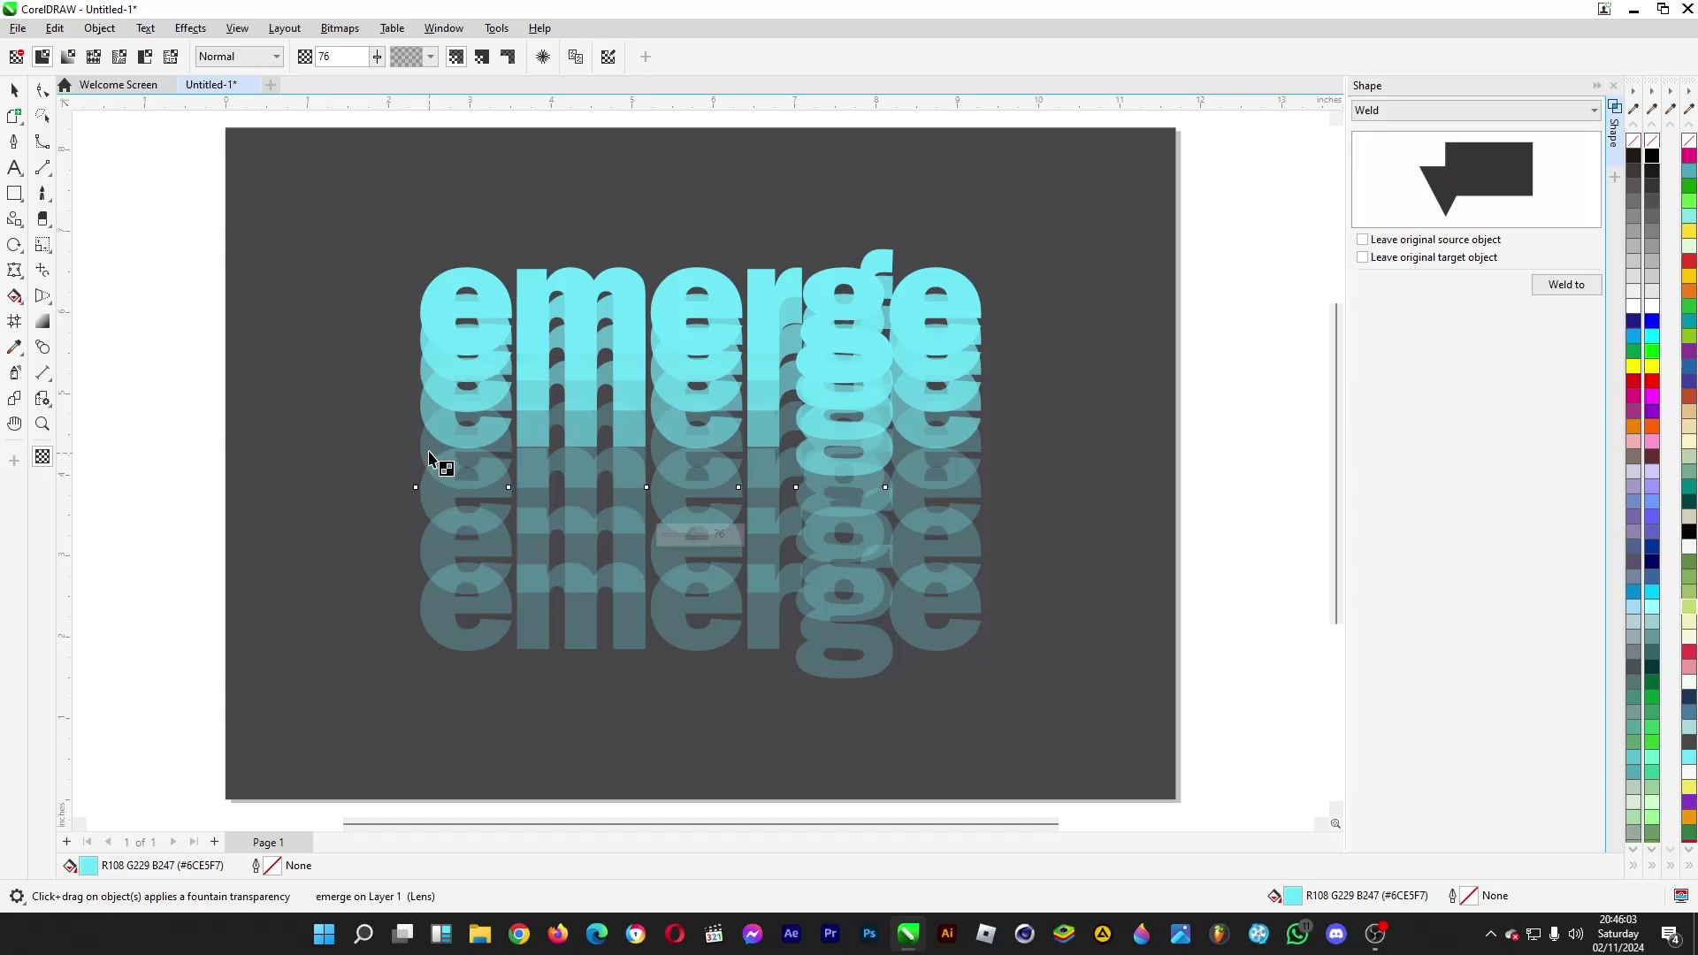
pyautogui.write('0')
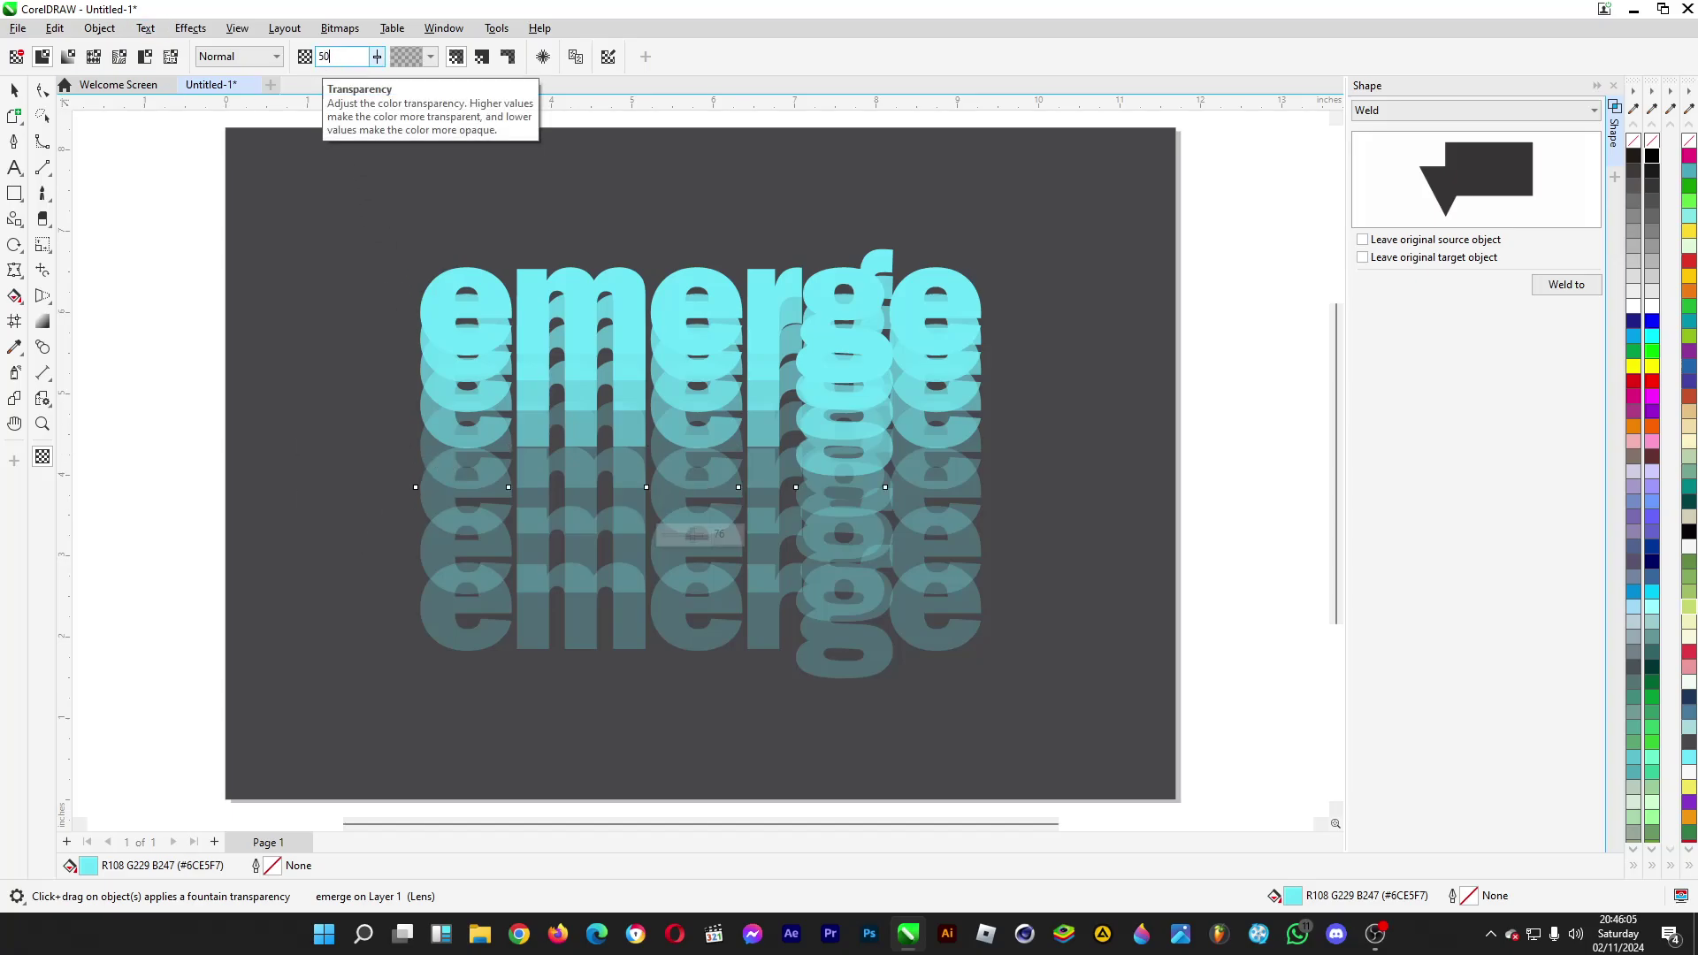
pyautogui.press('Return')
# - Set the three bottom copies to 75, 85 and 90 transparency
pyautogui.click(438, 497)
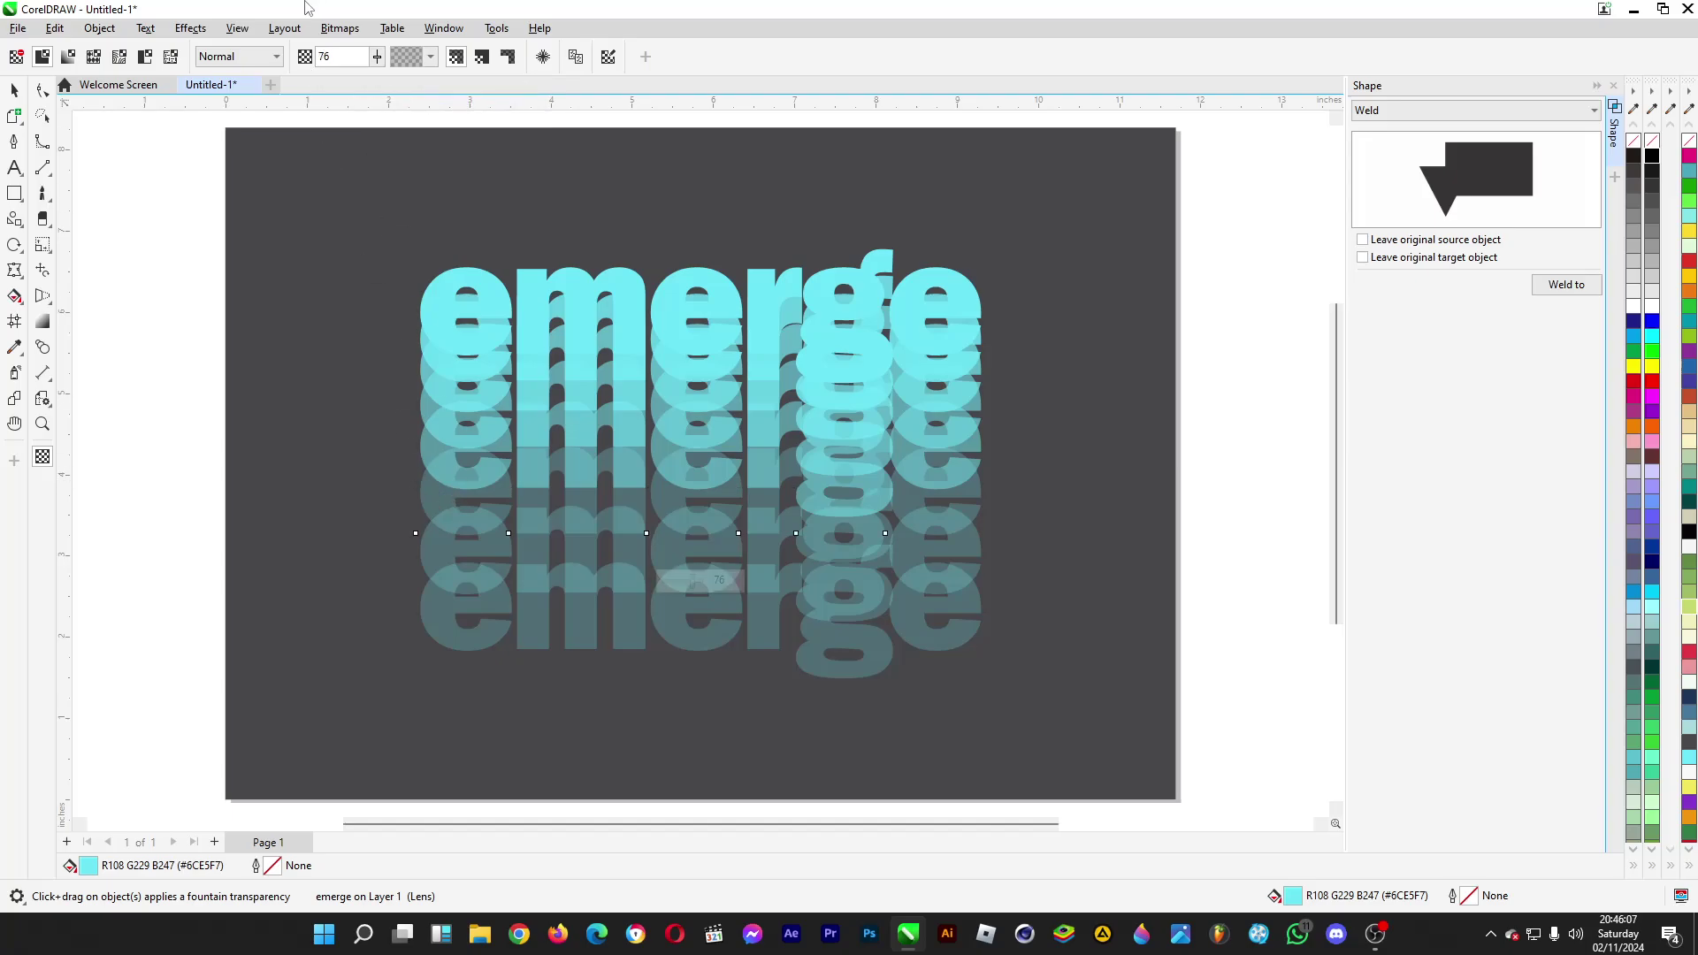
pyautogui.doubleClick(343, 56)
pyautogui.write('6')
pyautogui.press('Return')
pyautogui.click(438, 559)
pyautogui.doubleClick(343, 57)
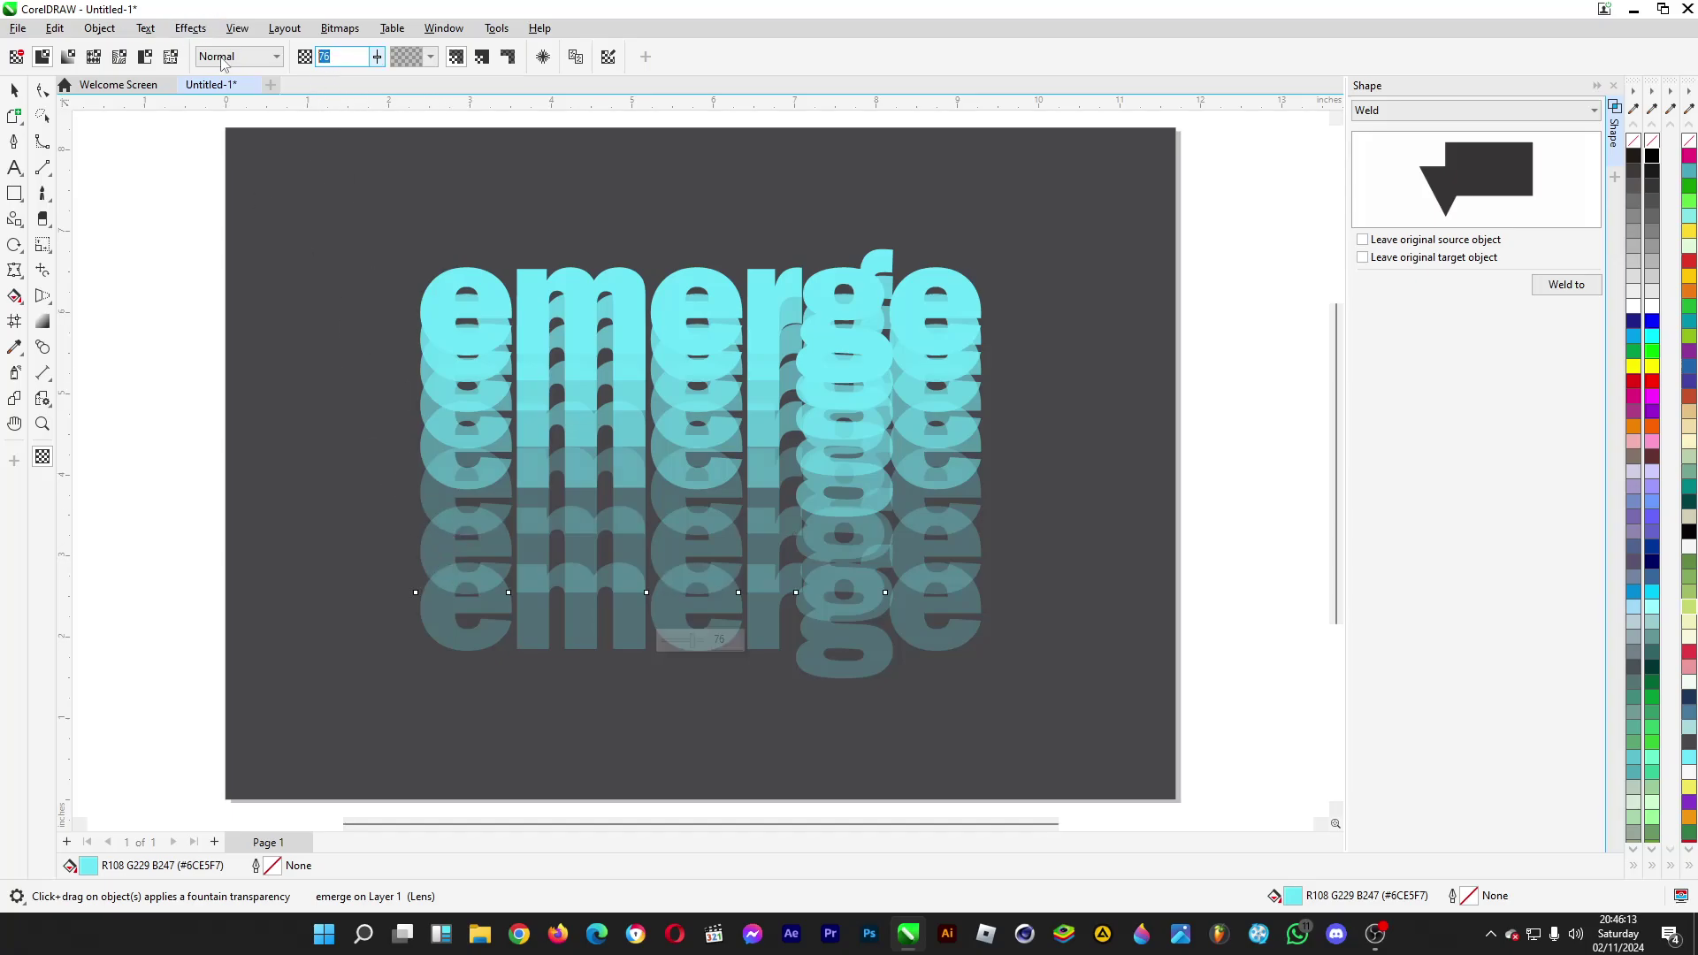
pyautogui.write('85')
pyautogui.press('Return')
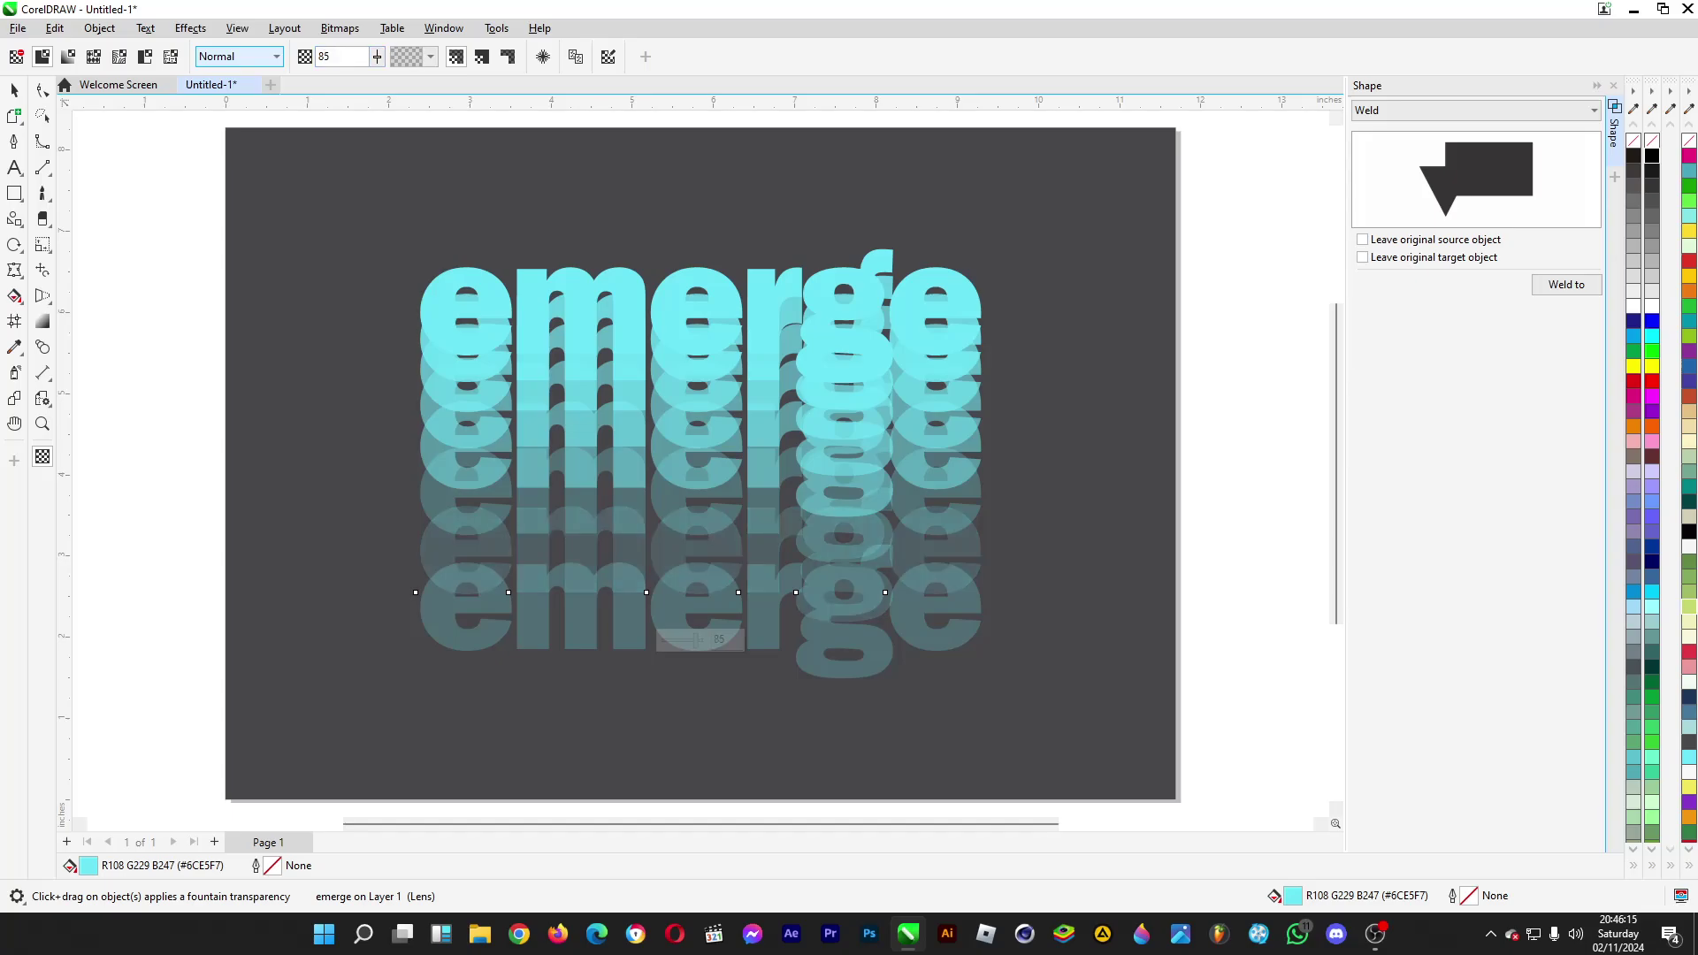
pyautogui.click(445, 626)
pyautogui.doubleClick(343, 56)
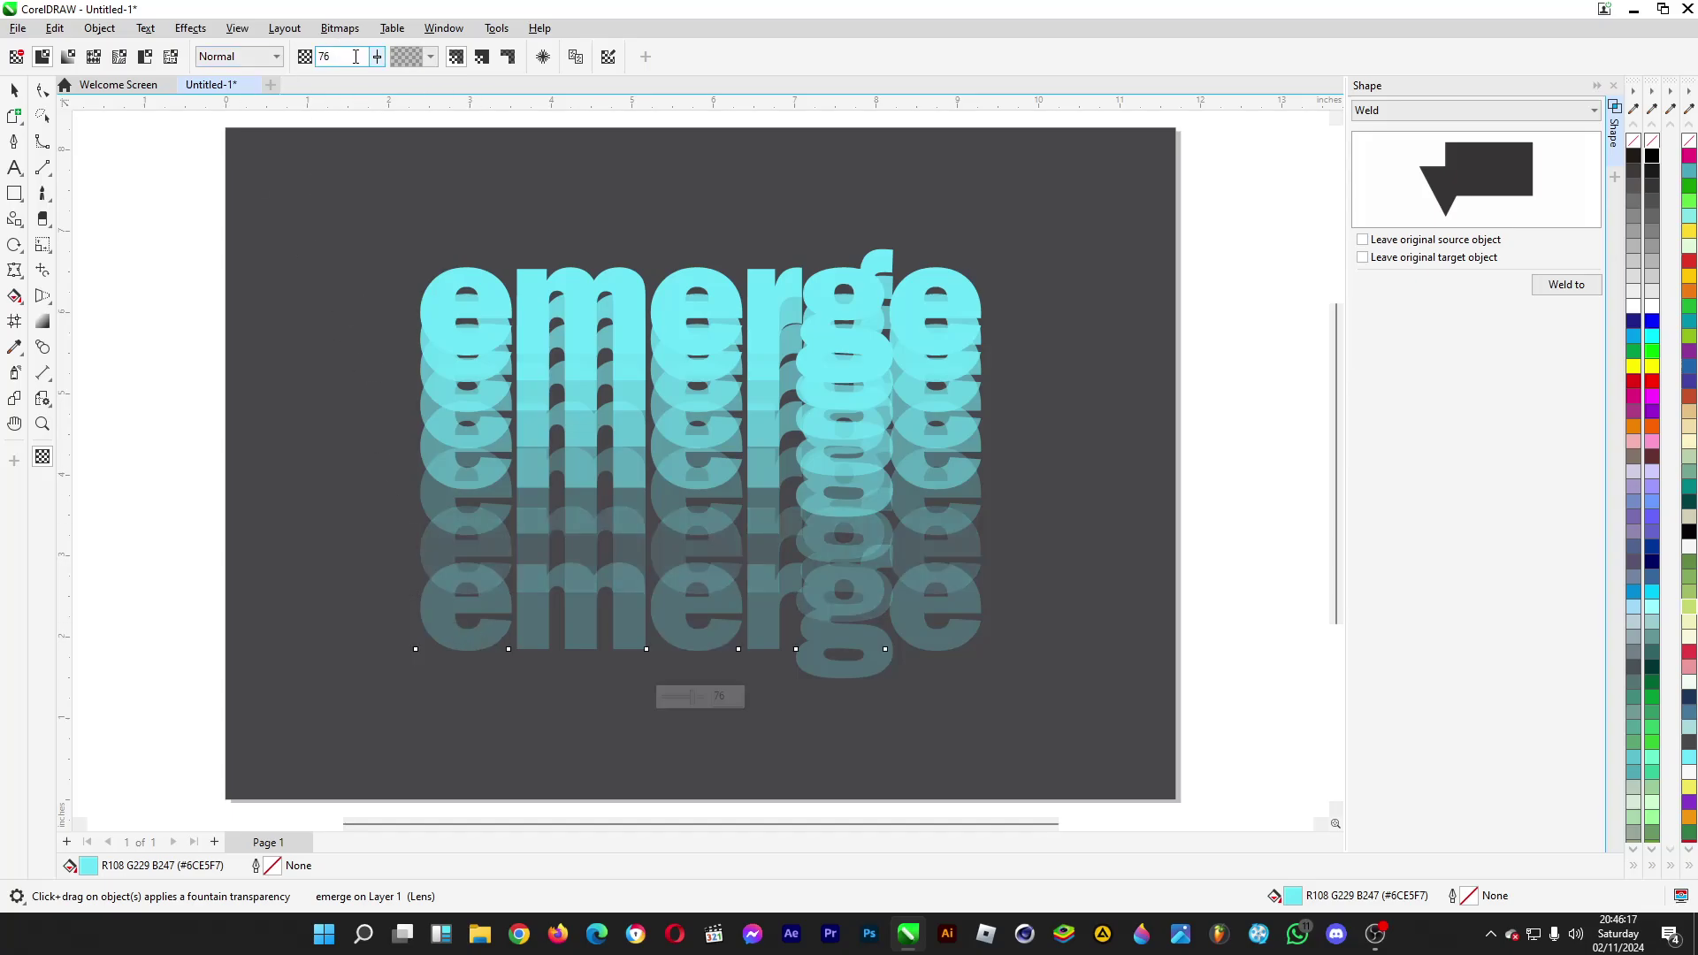
pyautogui.write('90')
pyautogui.press('Return')
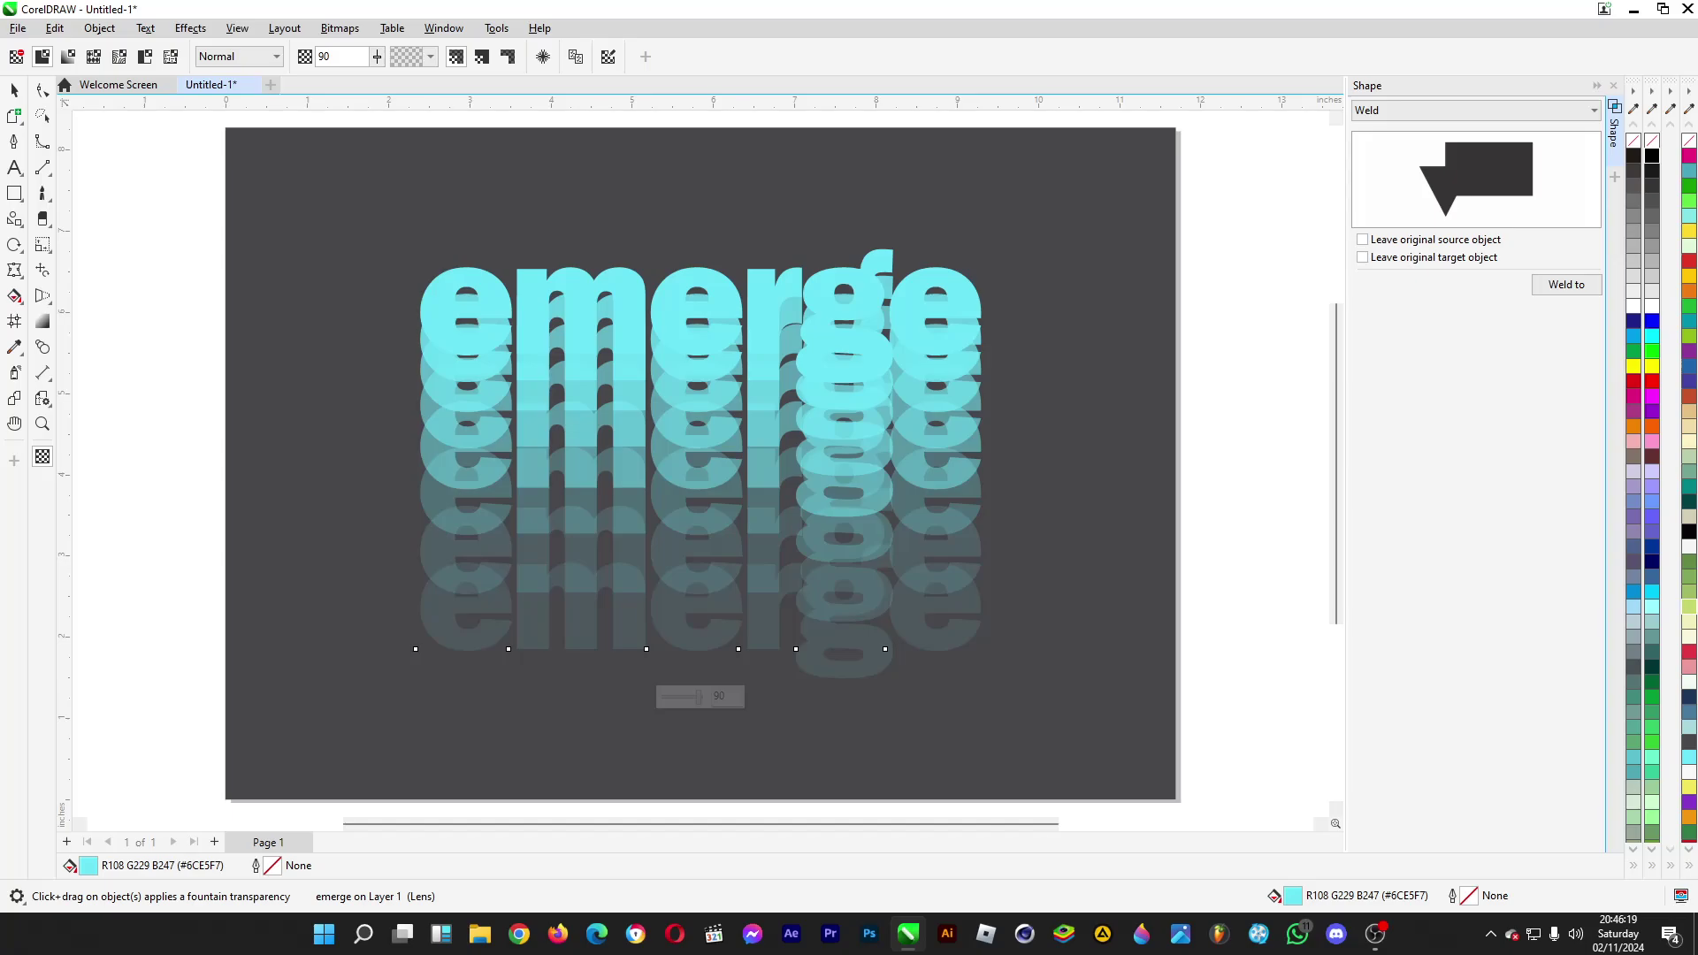
pyautogui.click(15, 89)
pyautogui.click(94, 206)
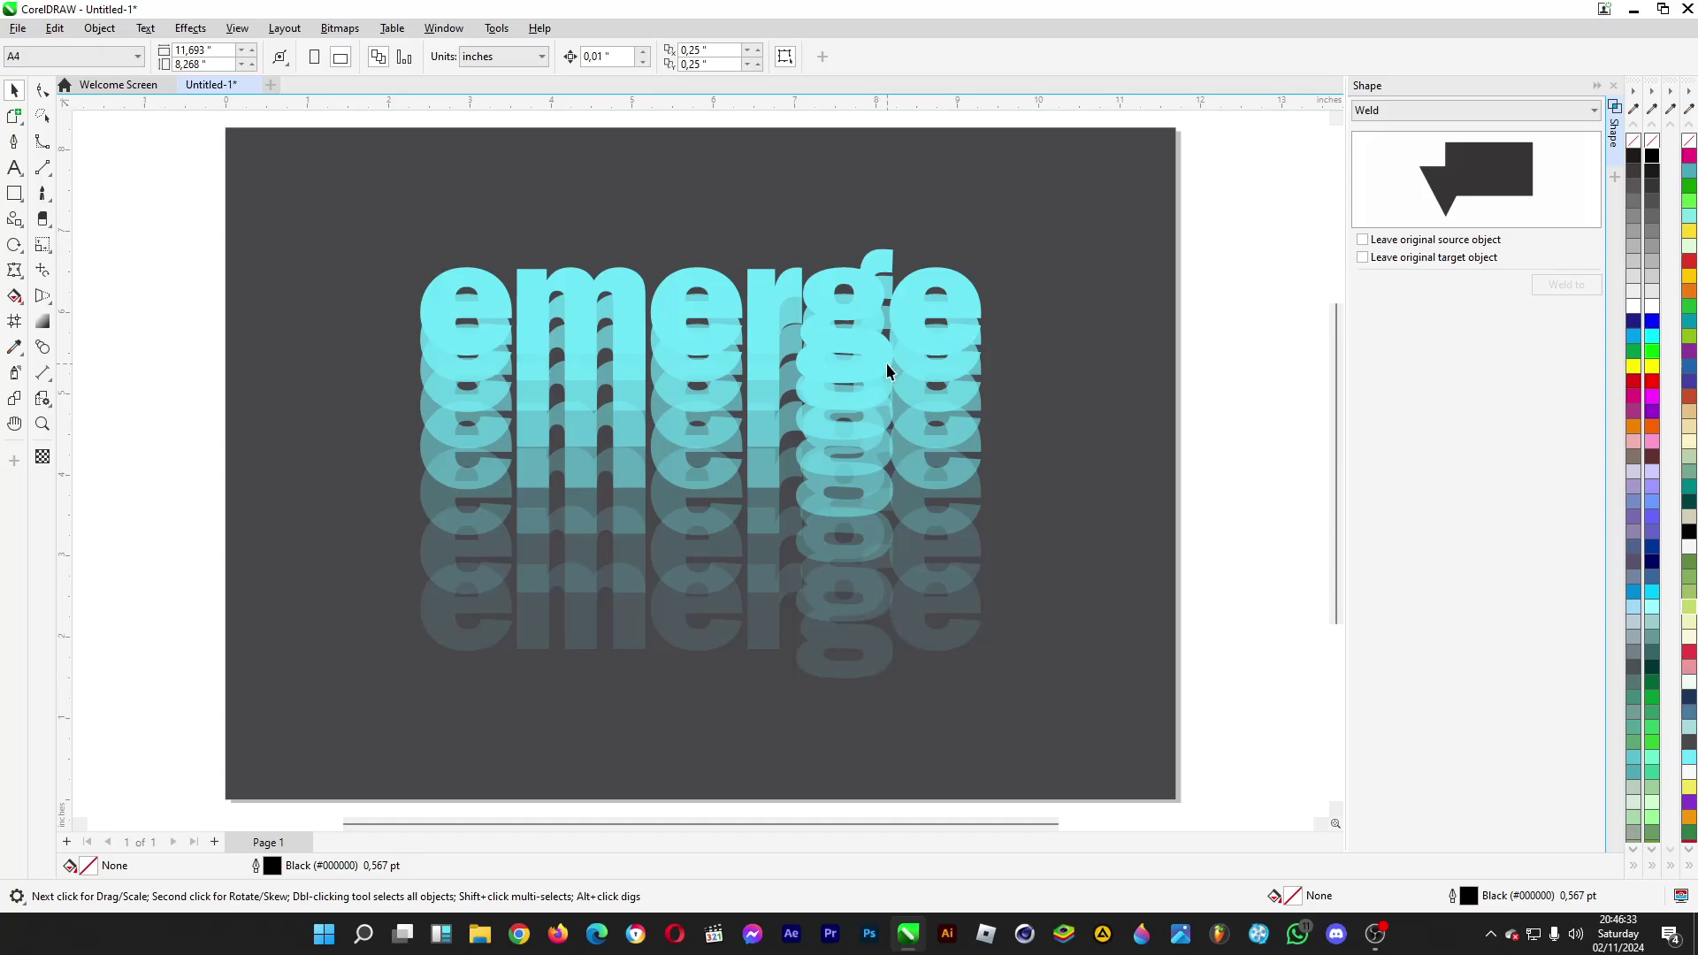
pyautogui.scroll(-1, 982, 334)
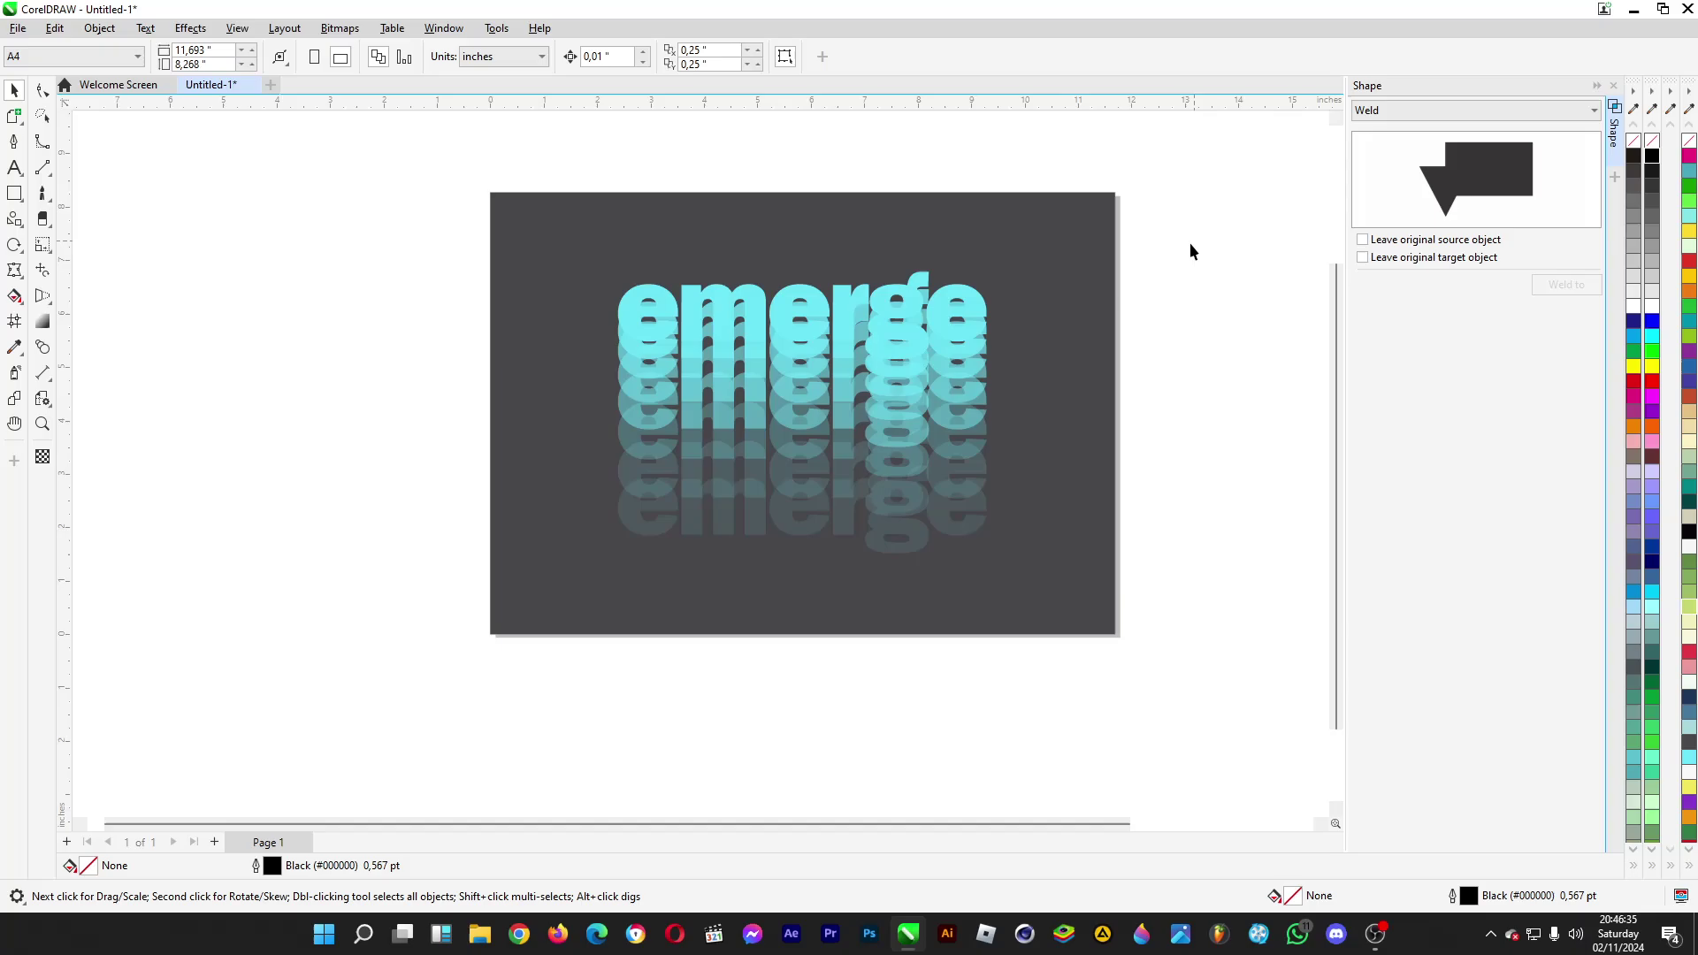
# - Drag a solid copy of the top emerge row up near the page top
pyautogui.moveTo(1190, 243); pyautogui.dragTo(598, 633)
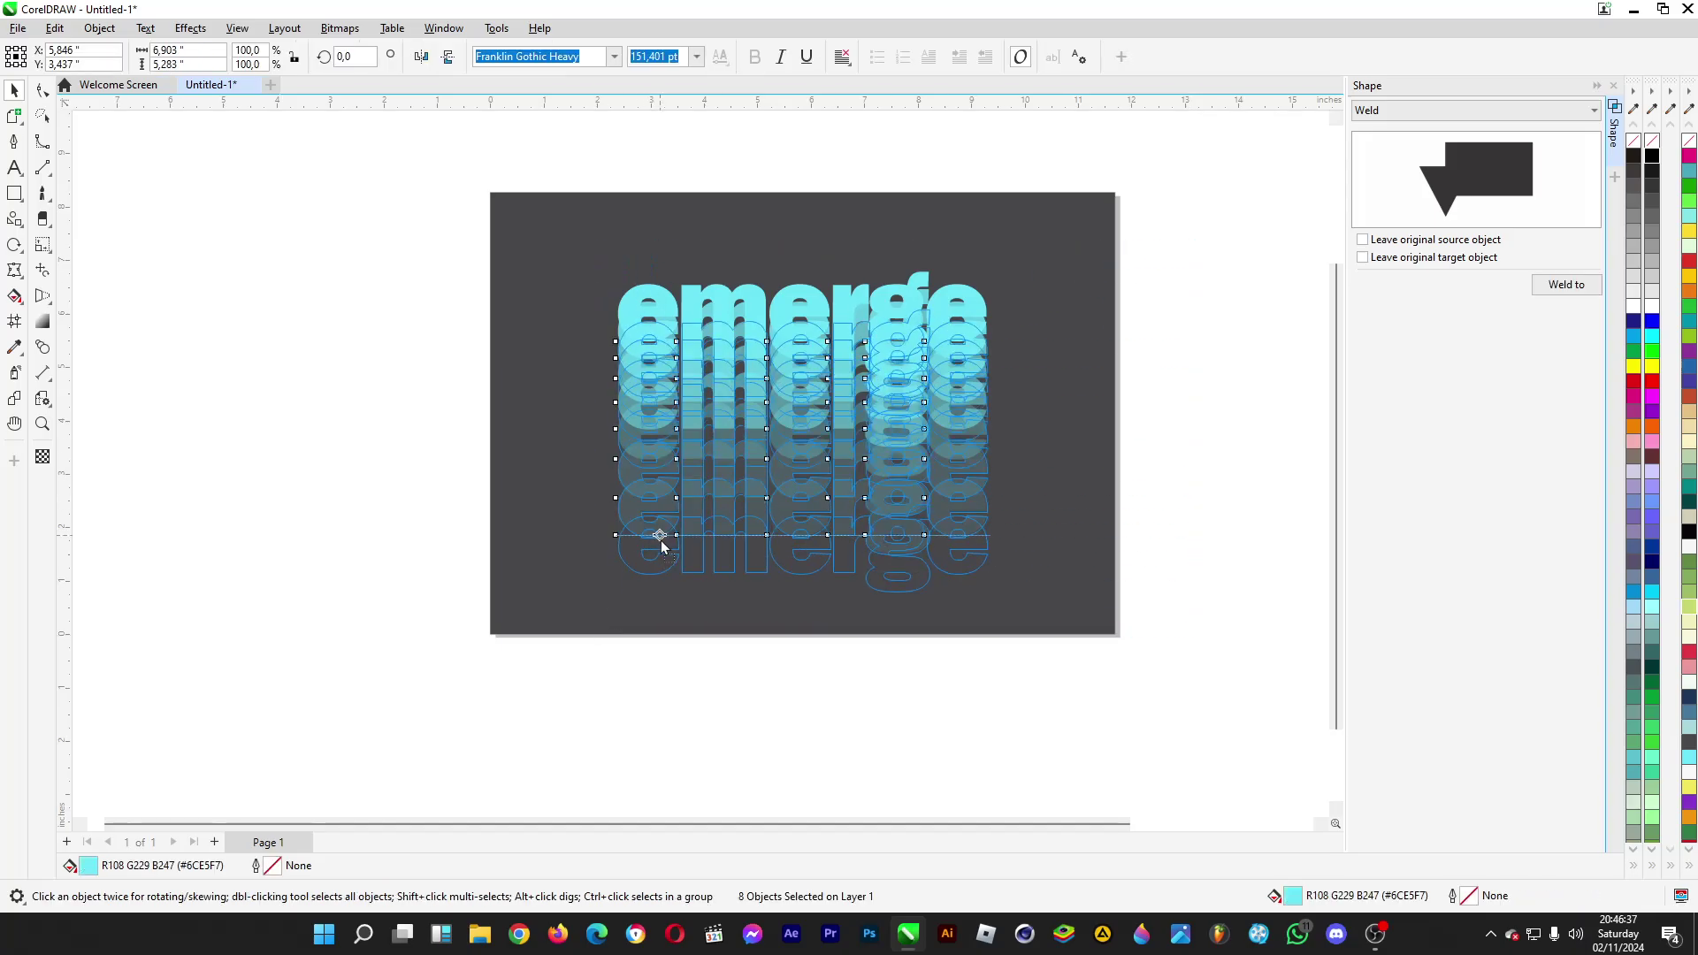
pyautogui.click(693, 369)
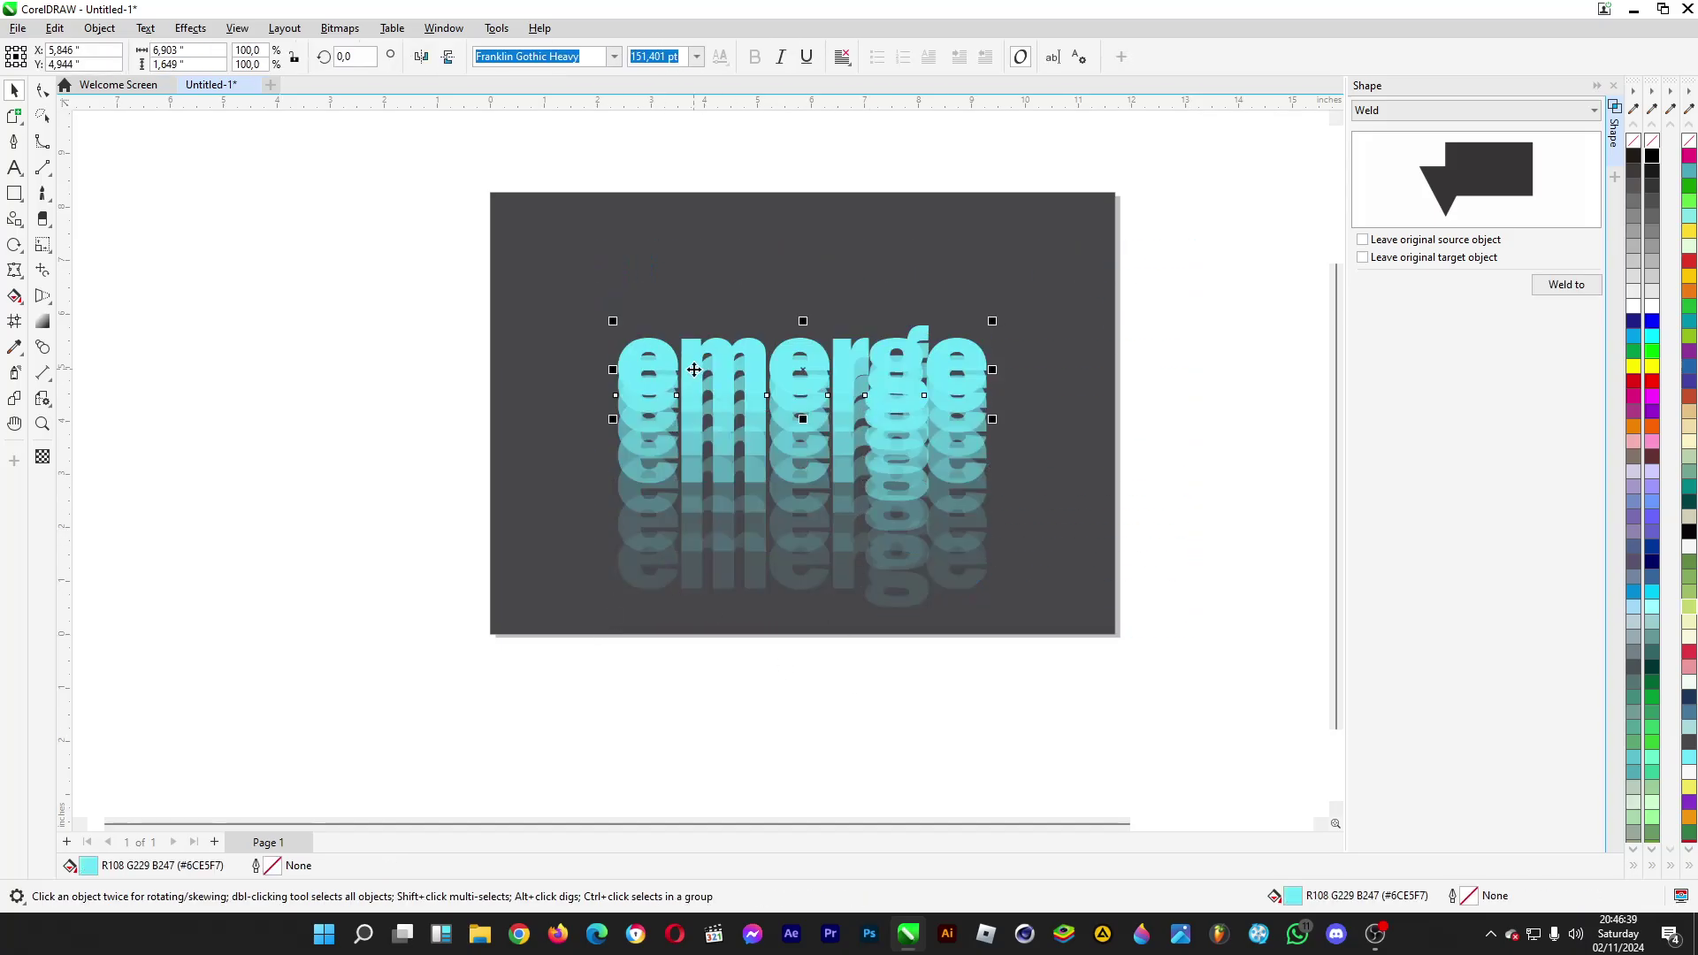
pyautogui.moveTo(694, 358); pyautogui.dragTo(695, 251)
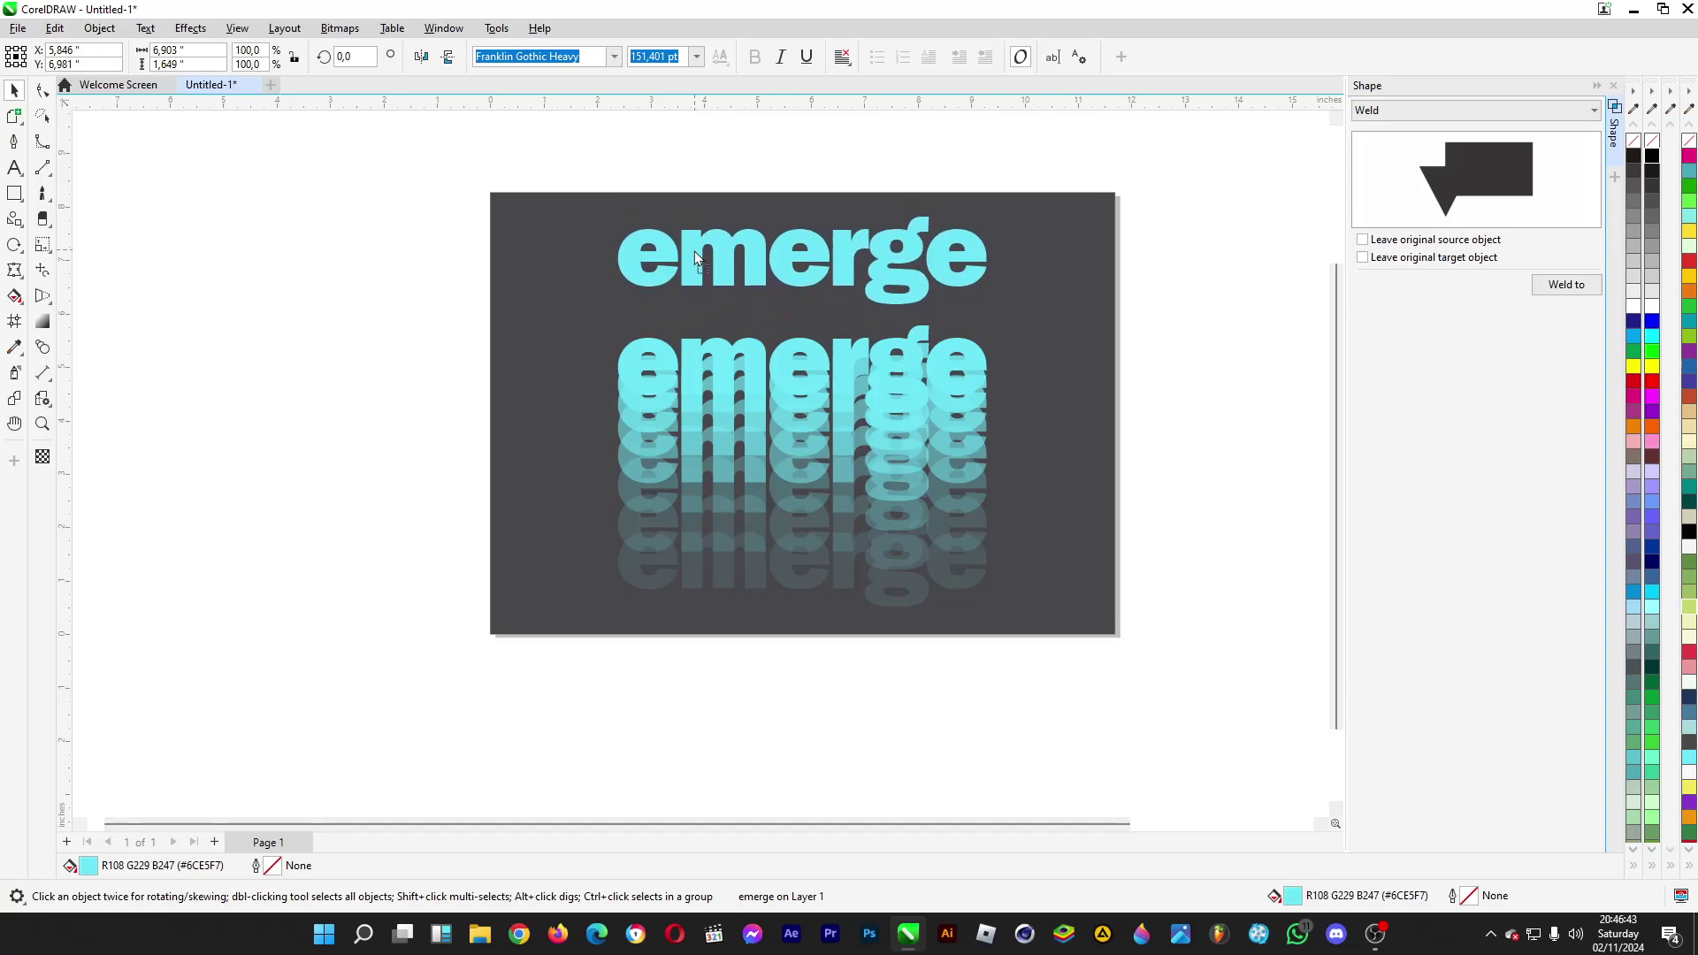
pyautogui.click(43, 457)
pyautogui.scroll(2, 835, 247)
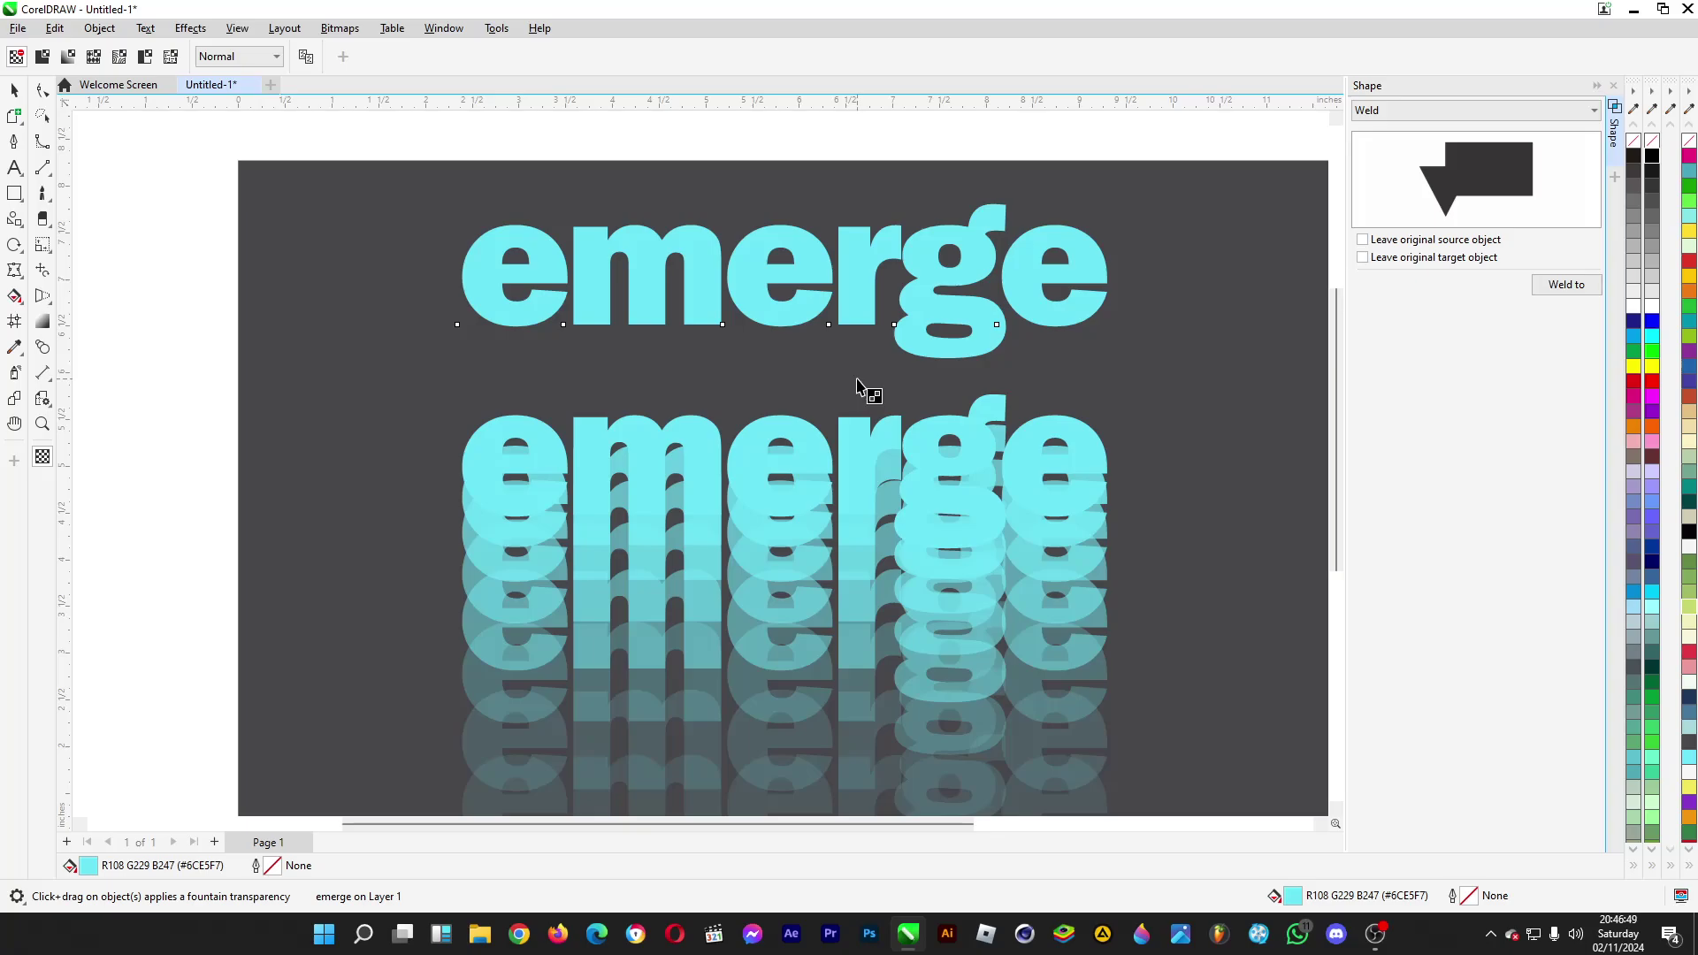
# - Fade the upper emerge with a vertical fountain transparency, solid at top, then deselect
pyautogui.moveTo(857, 383); pyautogui.dragTo(858, 177)
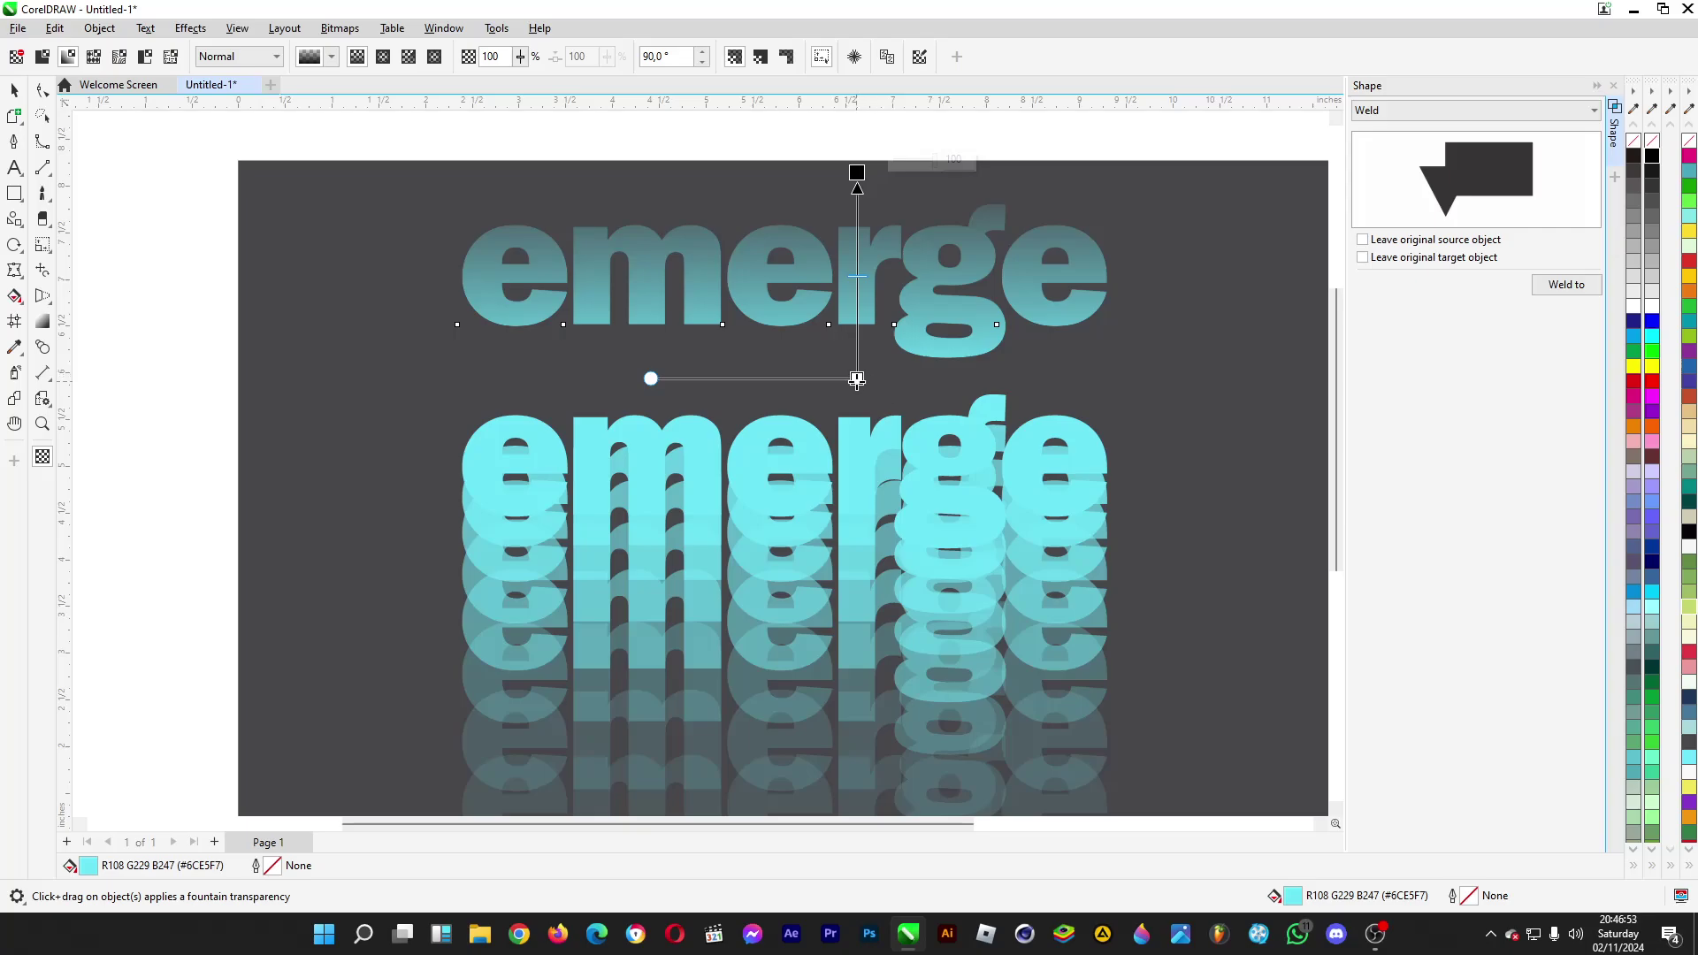
pyautogui.moveTo(857, 378); pyautogui.dragTo(737, 190)
pyautogui.moveTo(856, 173); pyautogui.dragTo(743, 386)
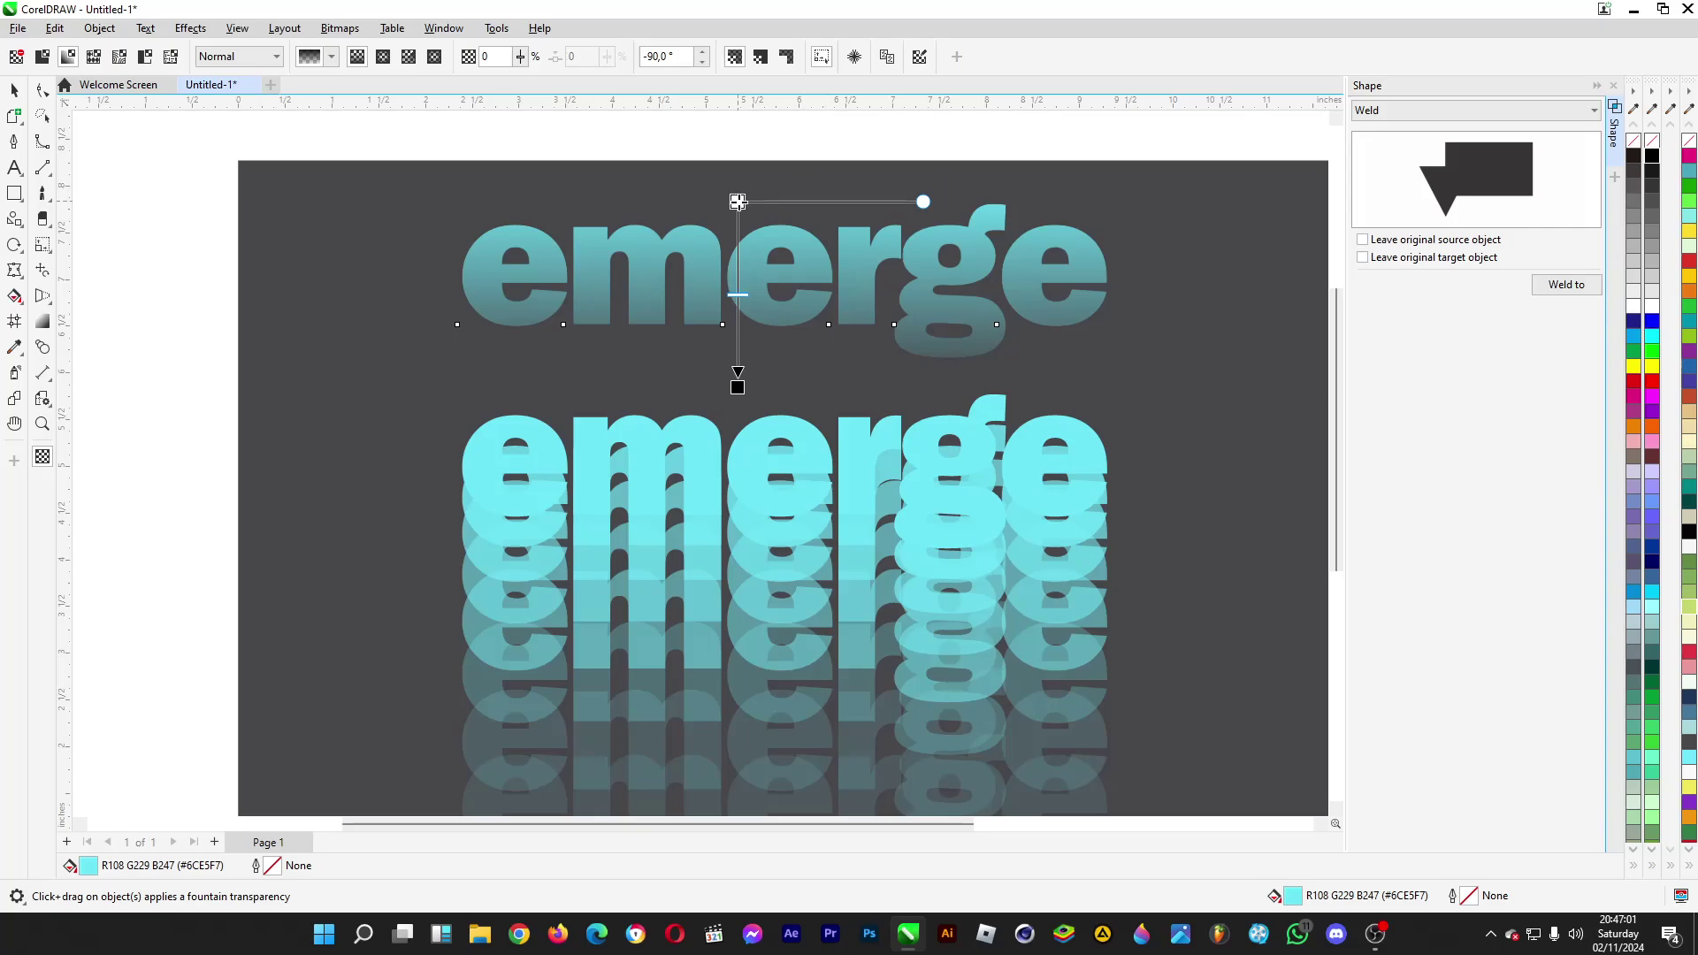
pyautogui.moveTo(736, 185); pyautogui.dragTo(739, 204)
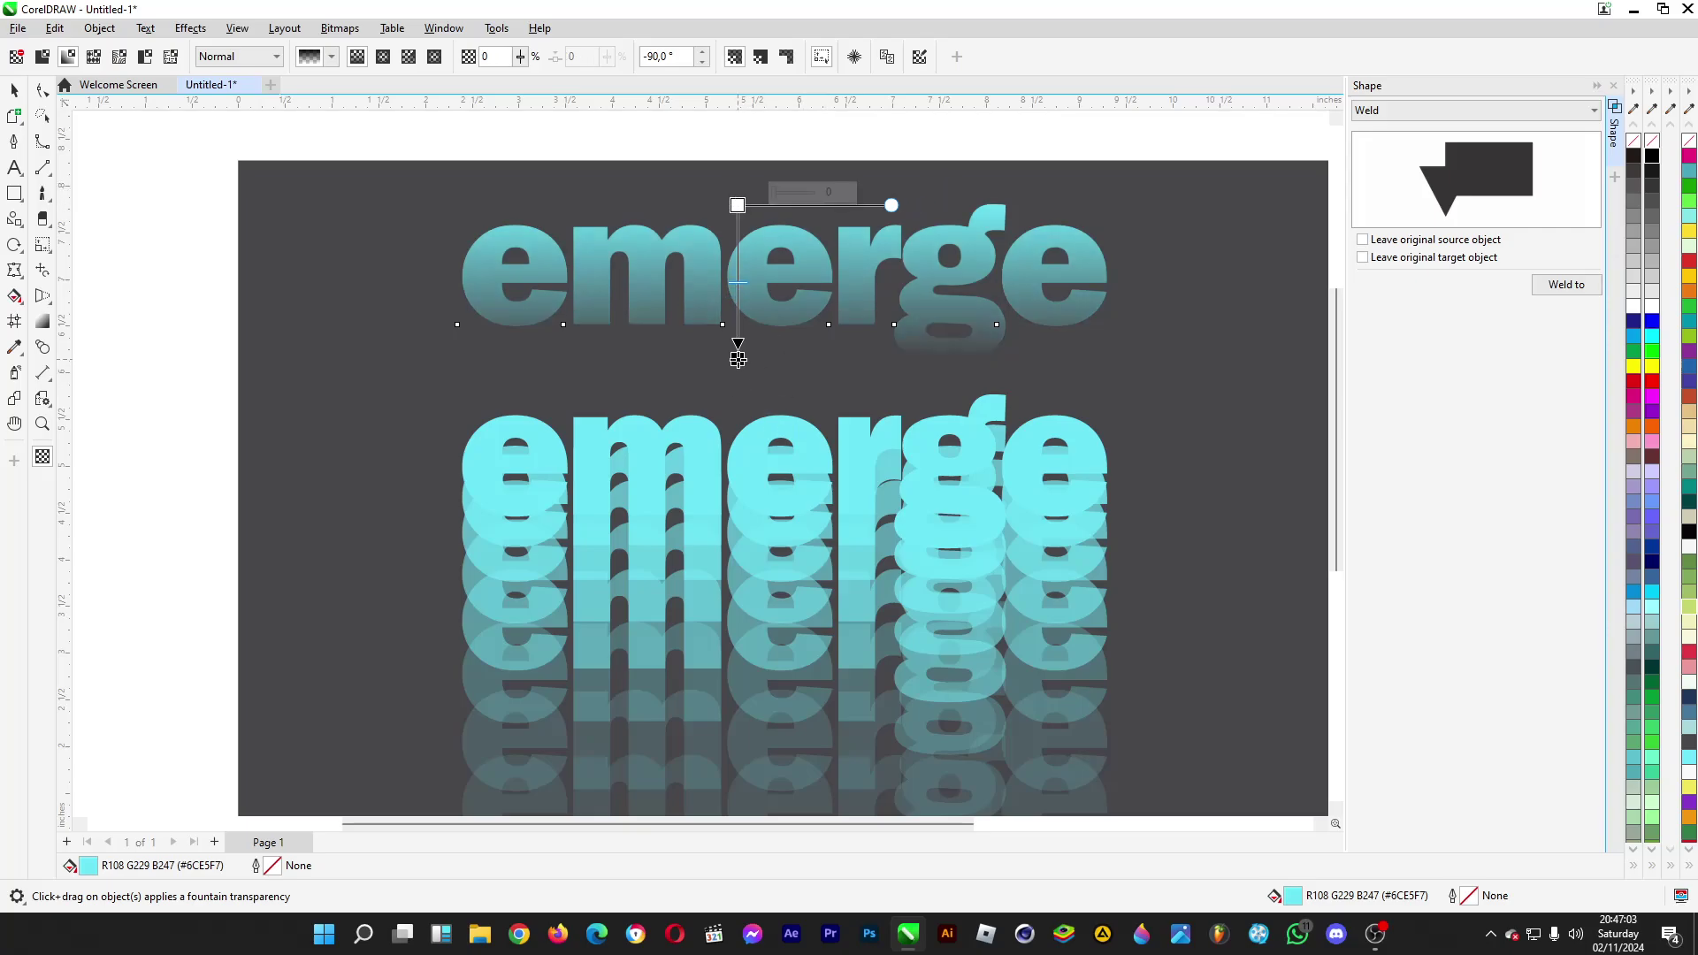
pyautogui.scroll(-1, 565, 205)
pyautogui.scroll(-1, 564, 207)
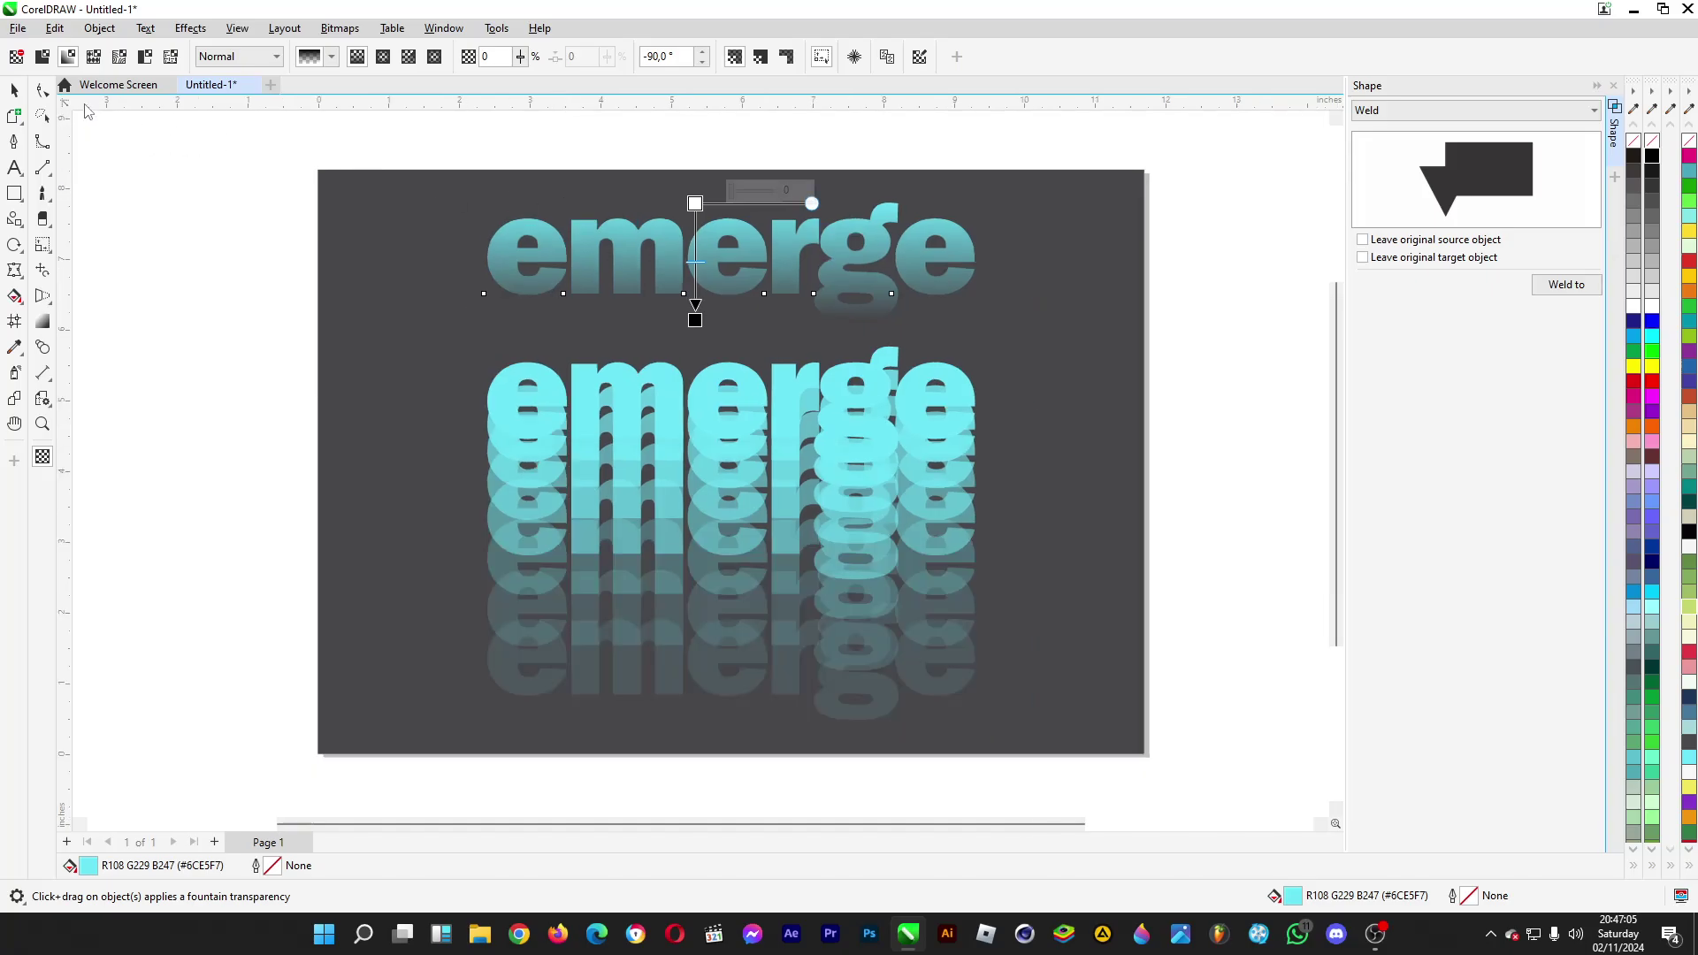
pyautogui.press('space')
pyautogui.click(129, 206)
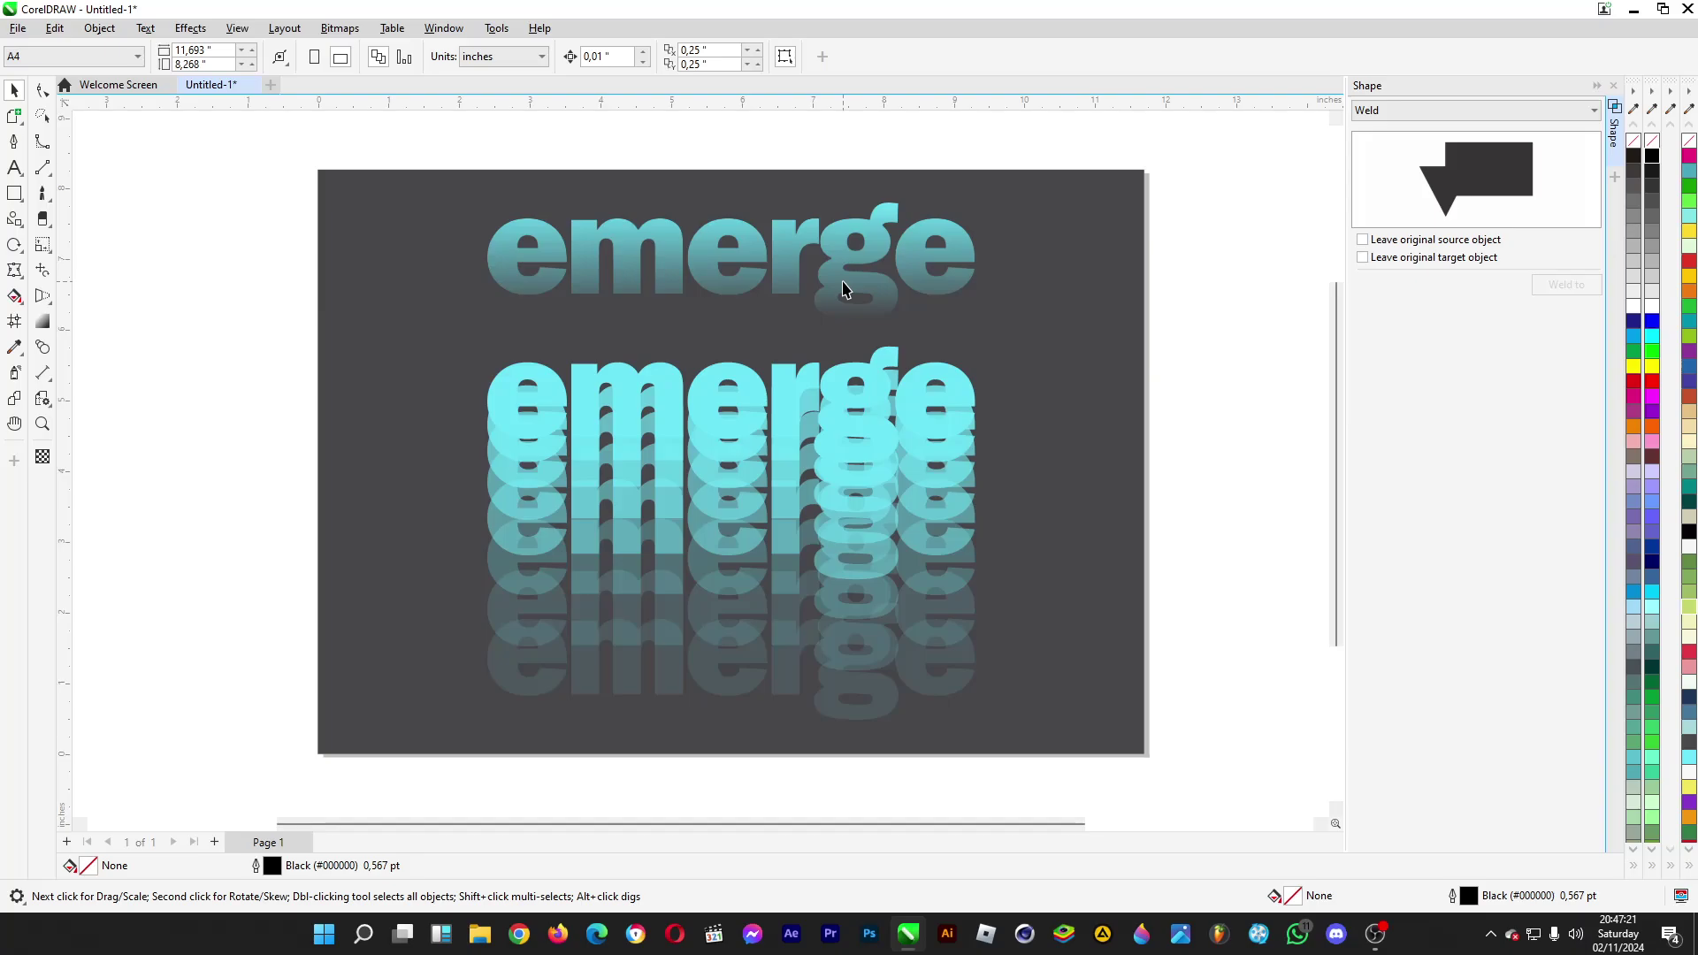
pyautogui.scroll(1, 843, 290)
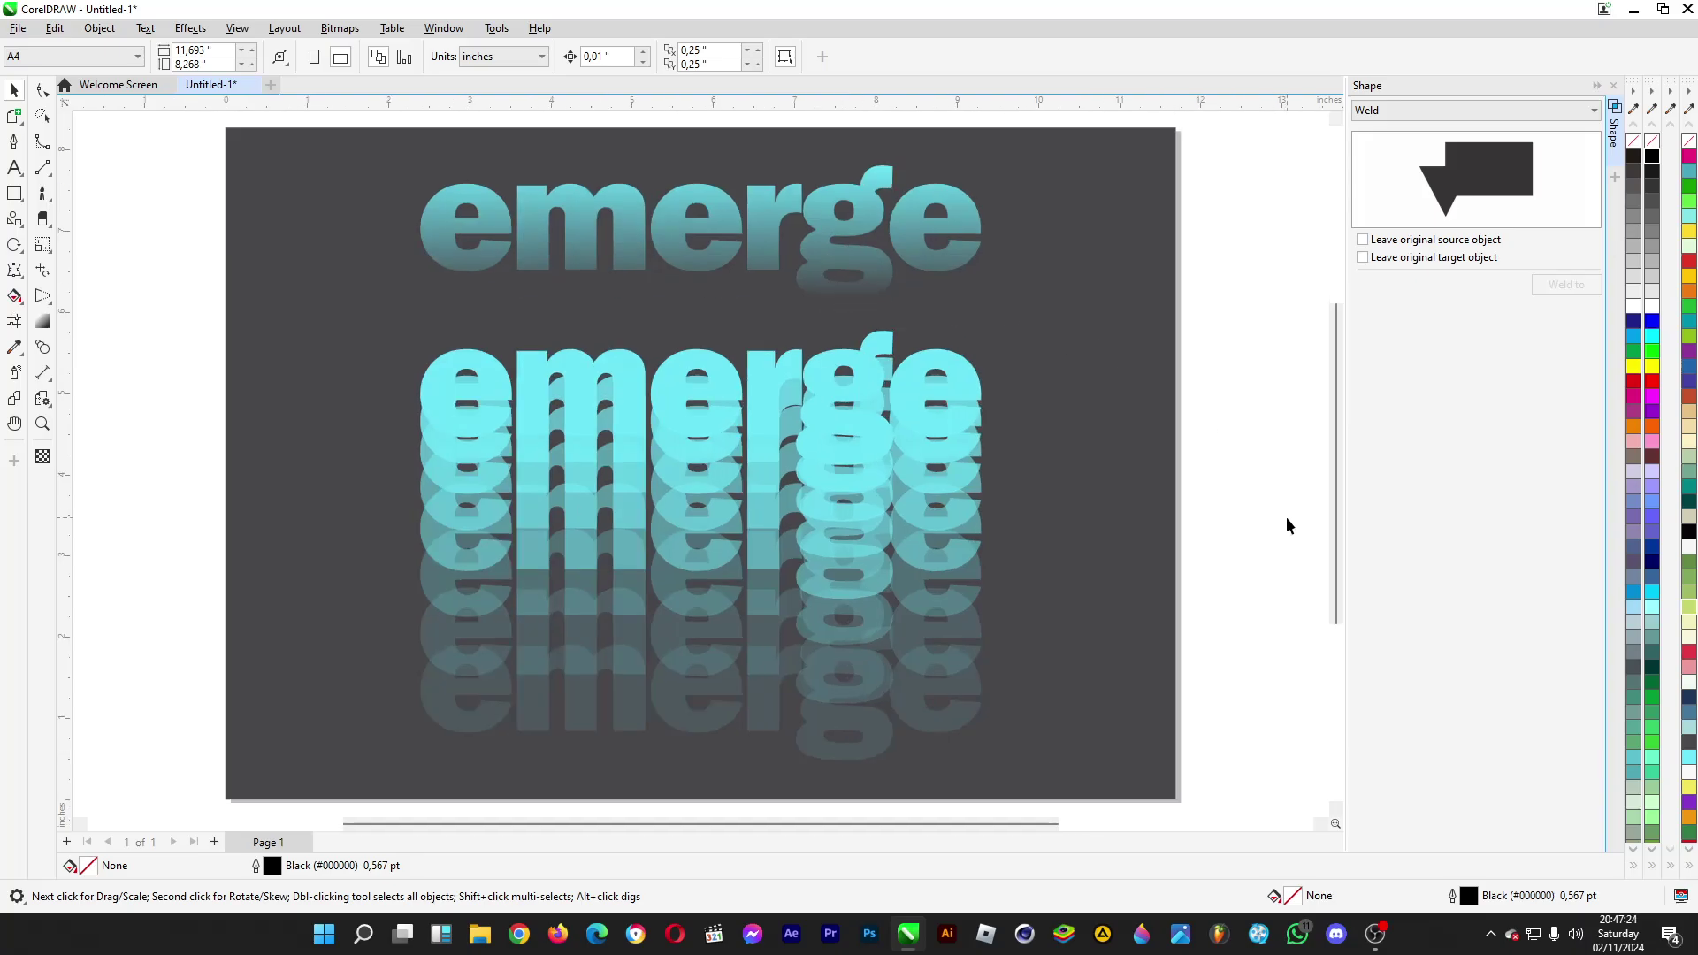